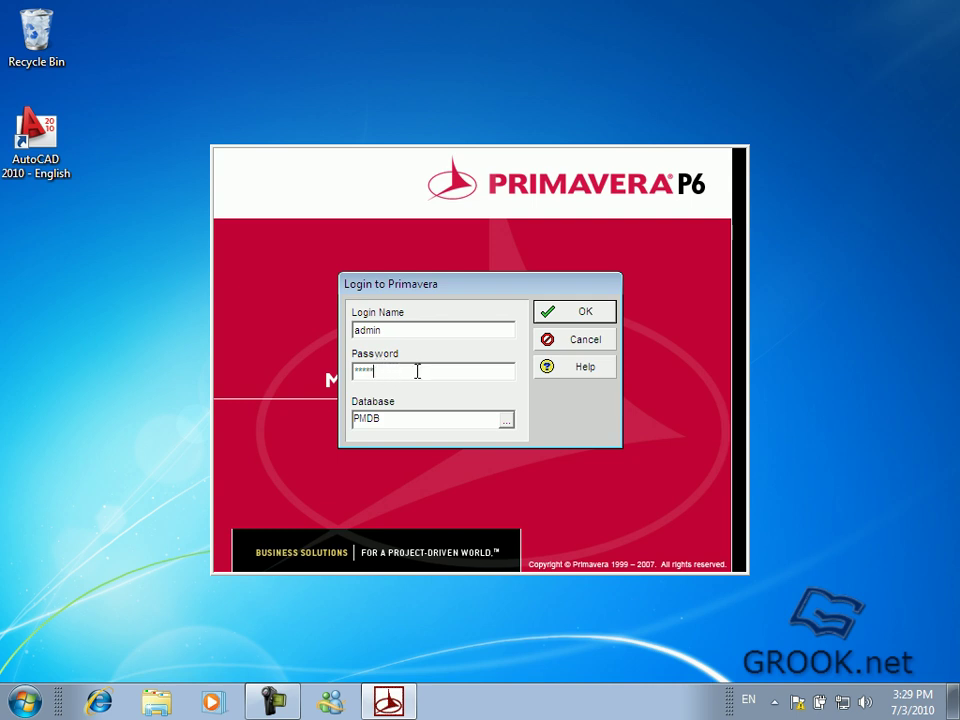
Correct the account password, log in to the PMDB database and dismiss the licensed users notice
{"action": "key", "text": "BackSpace"}
{"action": "left_click", "coordinate": [585, 313]}
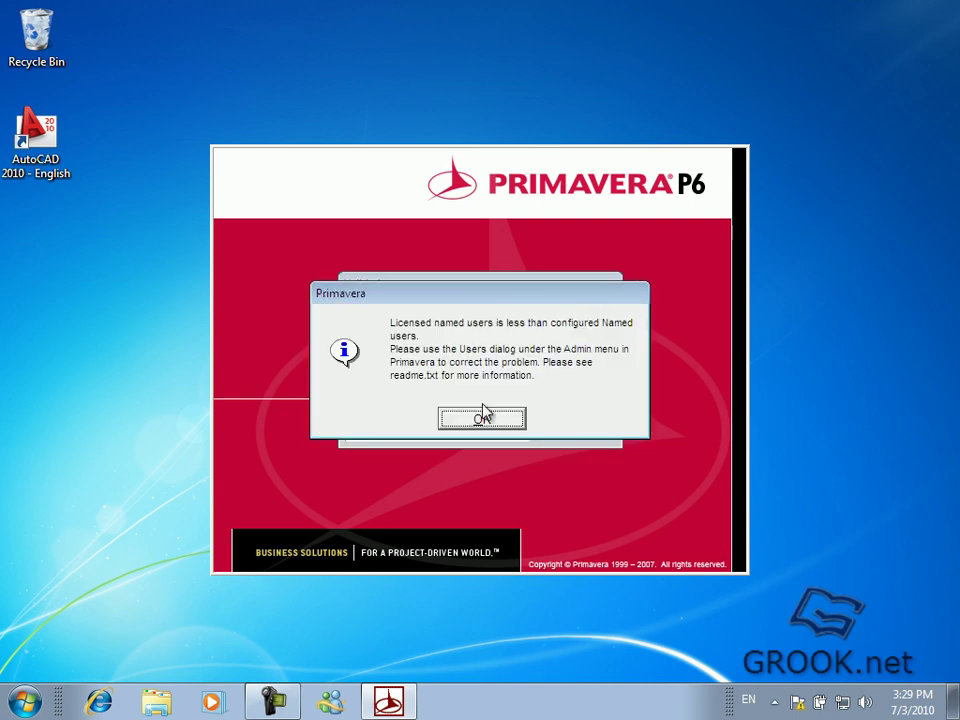
{"action": "left_click", "coordinate": [483, 416]}
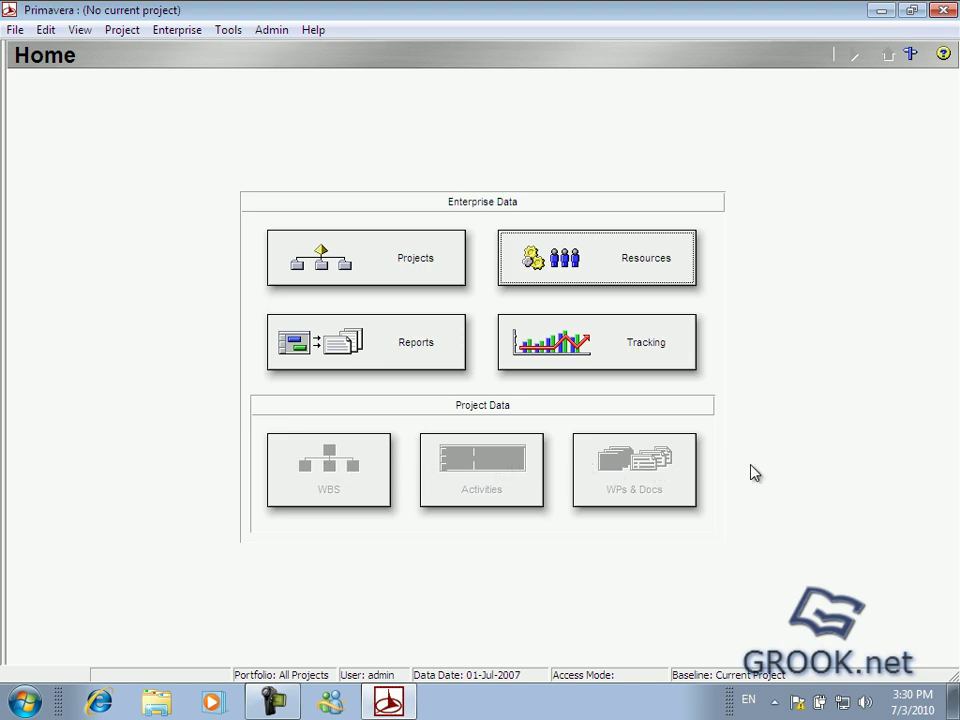
Set the application startup window to Home in the user preferences
{"action": "left_click", "coordinate": [46, 30]}
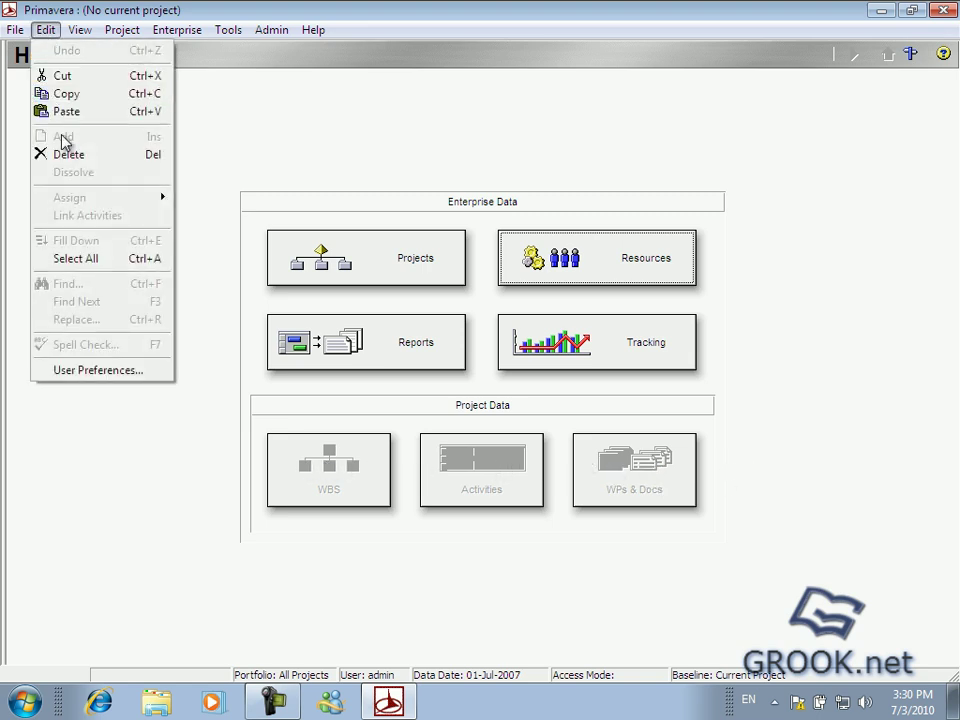
{"action": "left_click", "coordinate": [88, 371]}
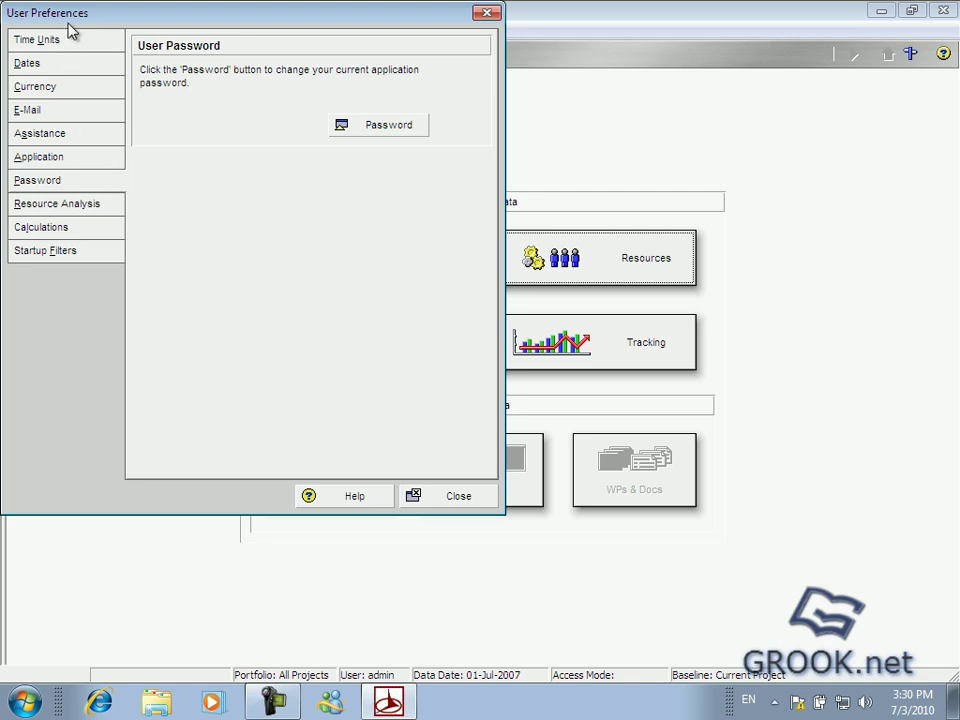
{"action": "left_click_drag", "start_coordinate": [52, 18], "coordinate": [188, 60]}
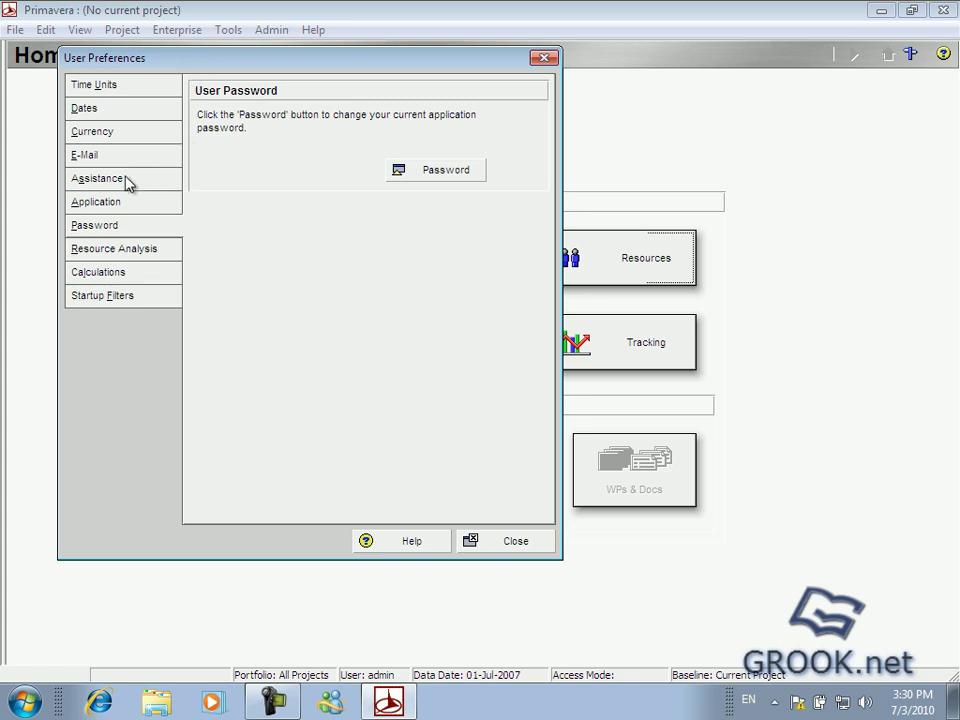
{"action": "left_click", "coordinate": [105, 203]}
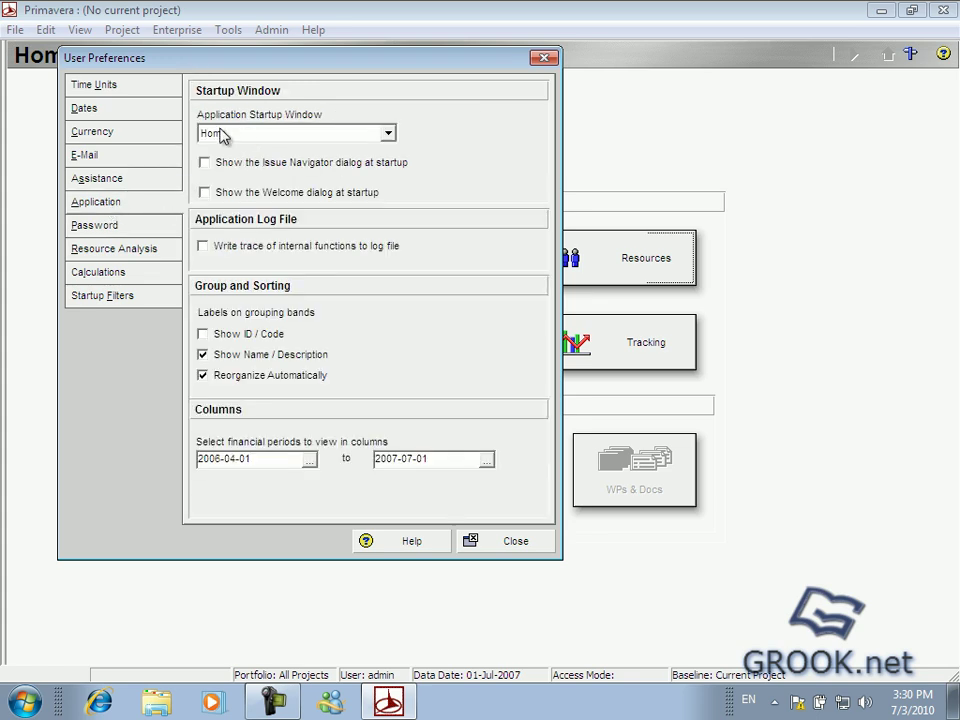
{"action": "left_click", "coordinate": [300, 133]}
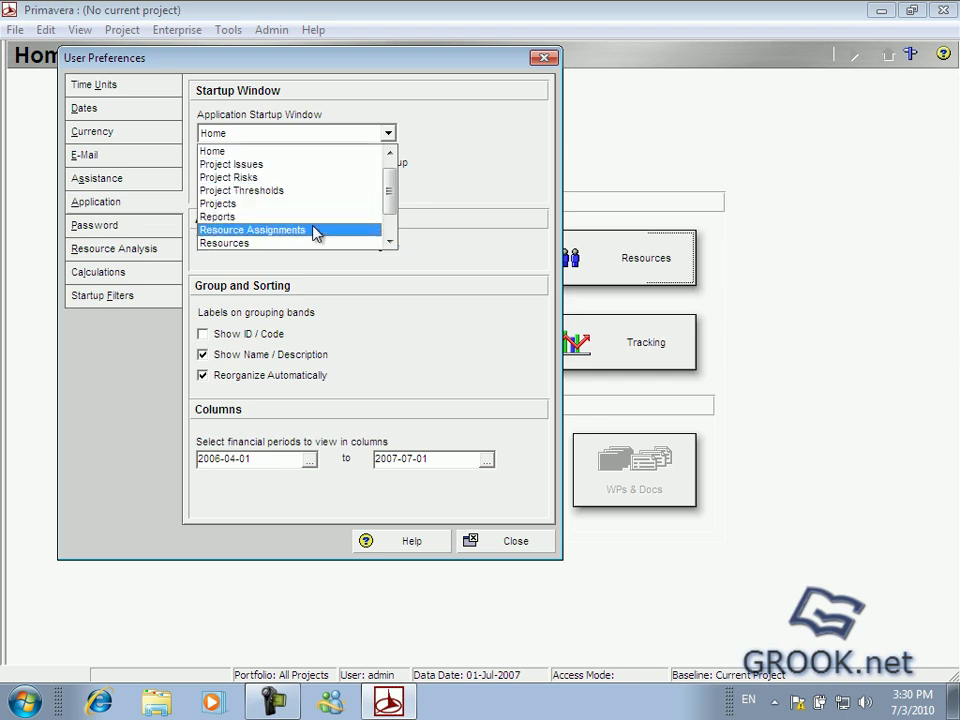
{"action": "mouse_move", "coordinate": [390, 197]}
{"action": "left_mouse_down"}
{"action": "mouse_move", "coordinate": [390, 236]}
{"action": "mouse_move", "coordinate": [392, 187]}
{"action": "left_mouse_up"}
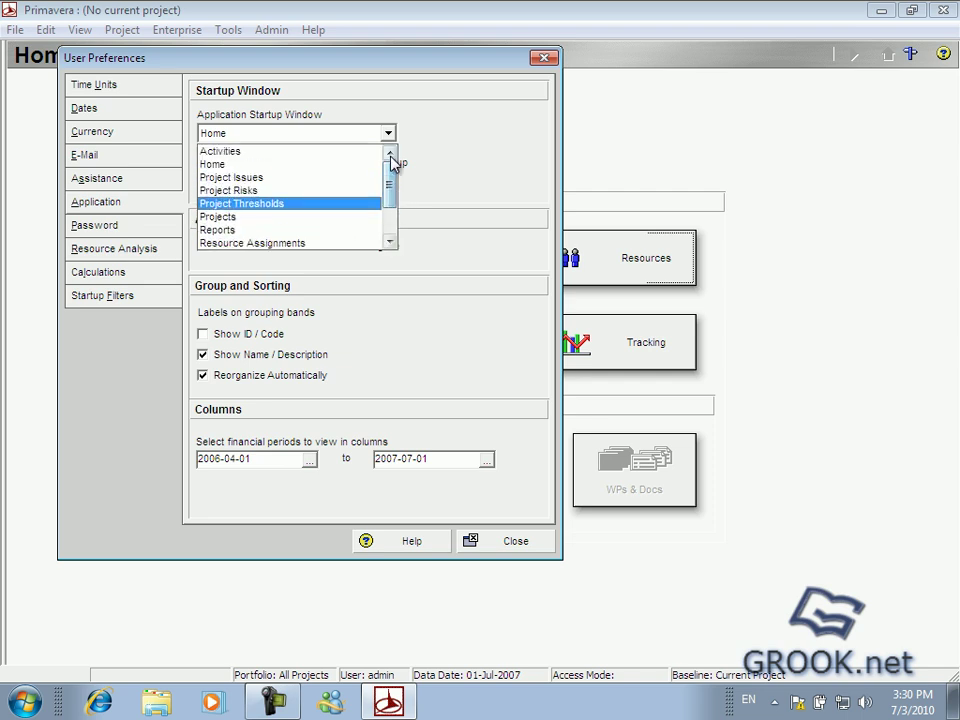
{"action": "left_click", "coordinate": [226, 166]}
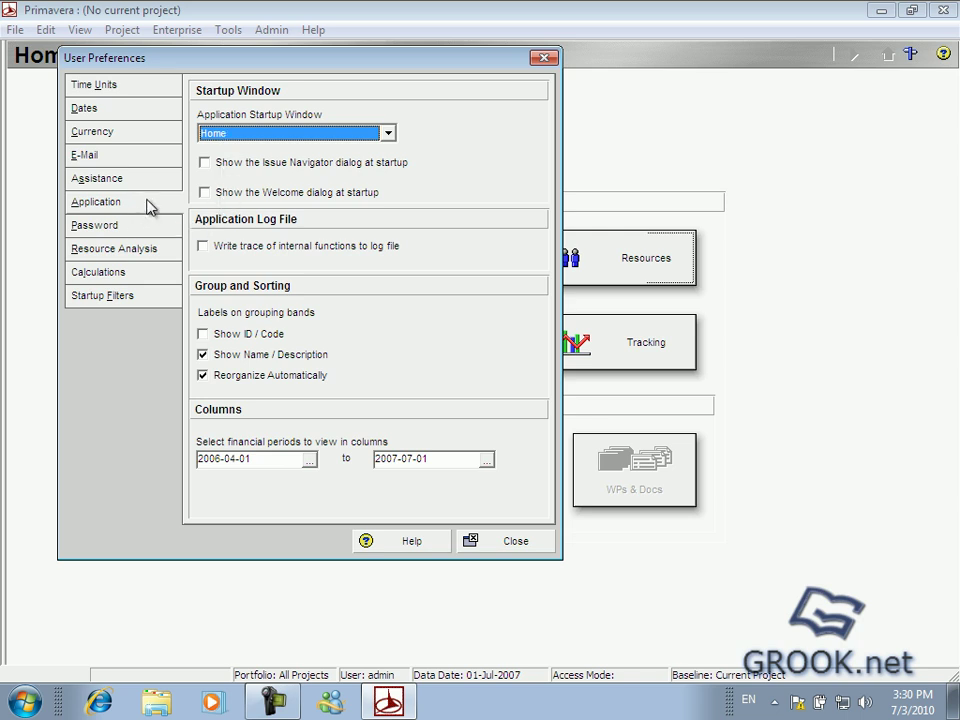
View the password change form in the user preferences, cancel it and close the preferences
{"action": "left_click", "coordinate": [114, 229]}
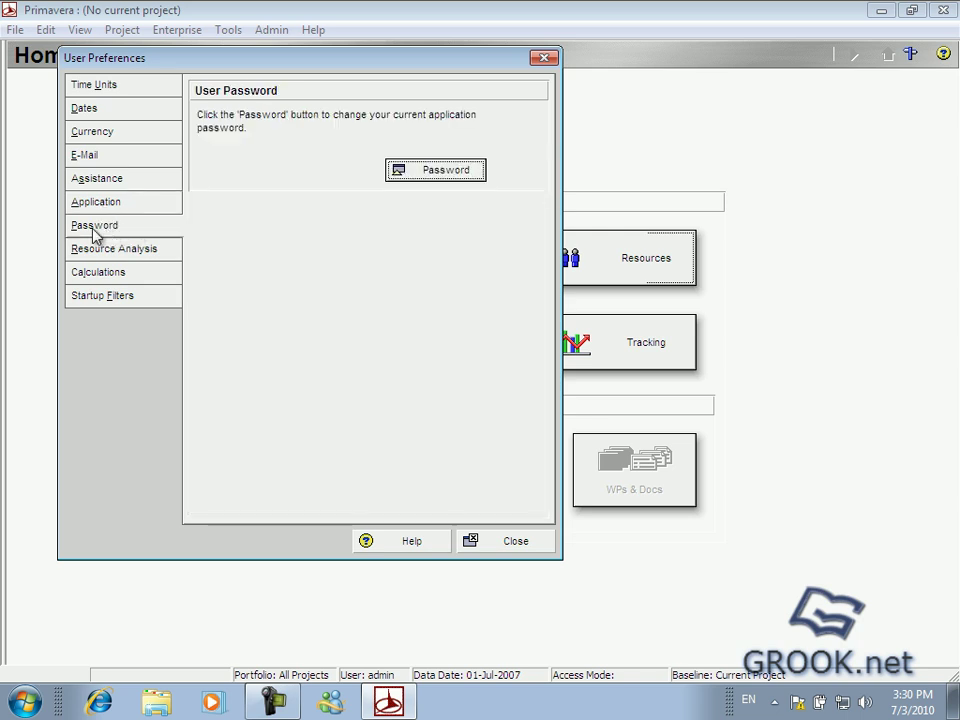
{"action": "left_click", "coordinate": [446, 171]}
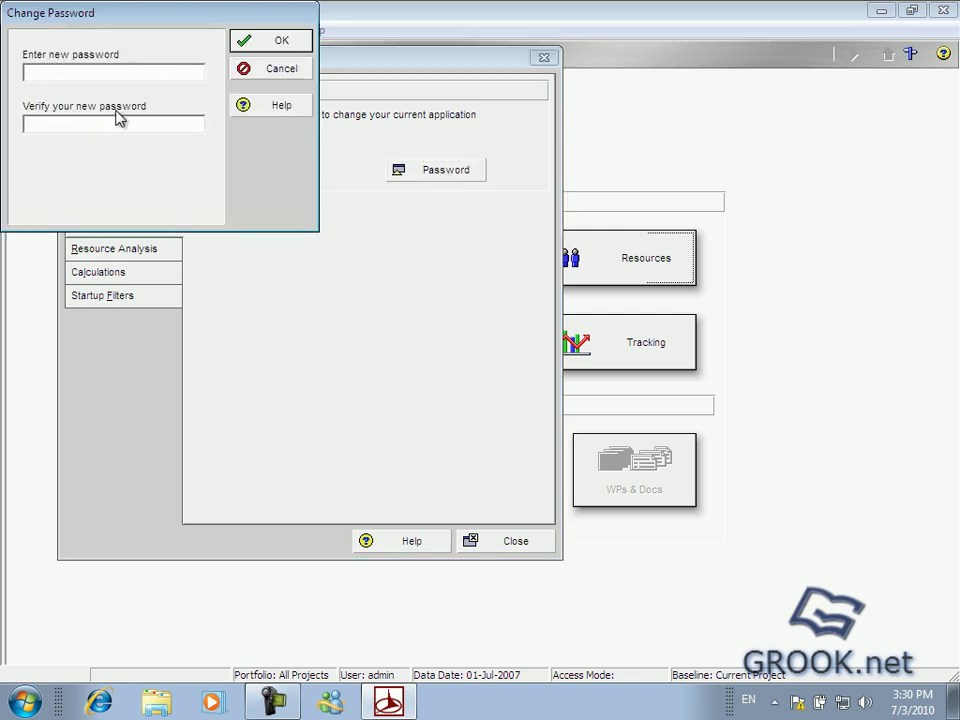
{"action": "left_click", "coordinate": [276, 69]}
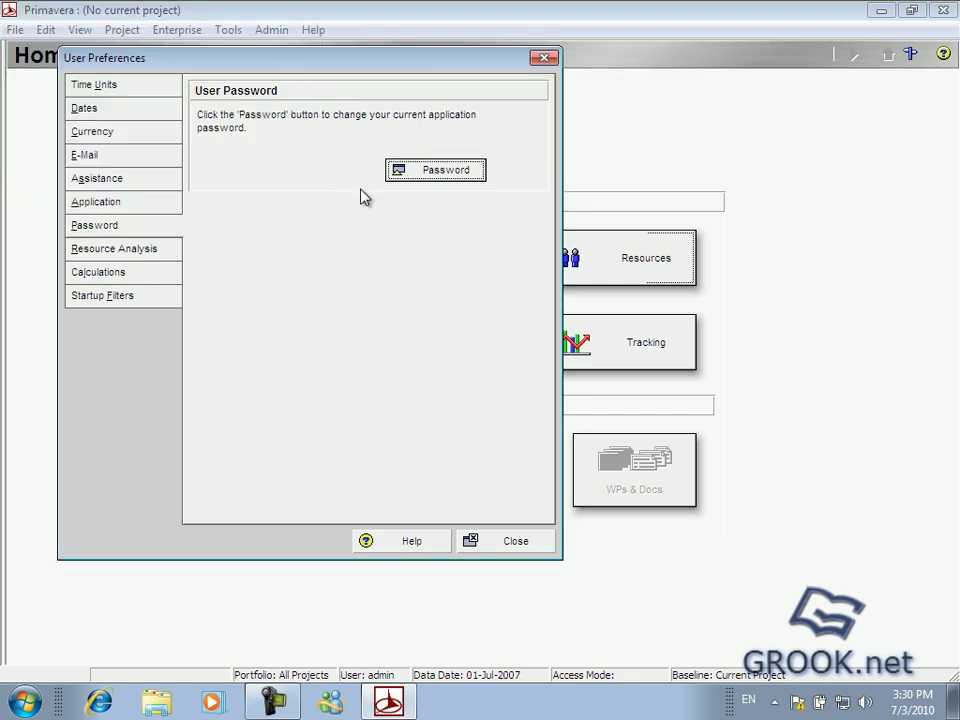
{"action": "left_click", "coordinate": [544, 58]}
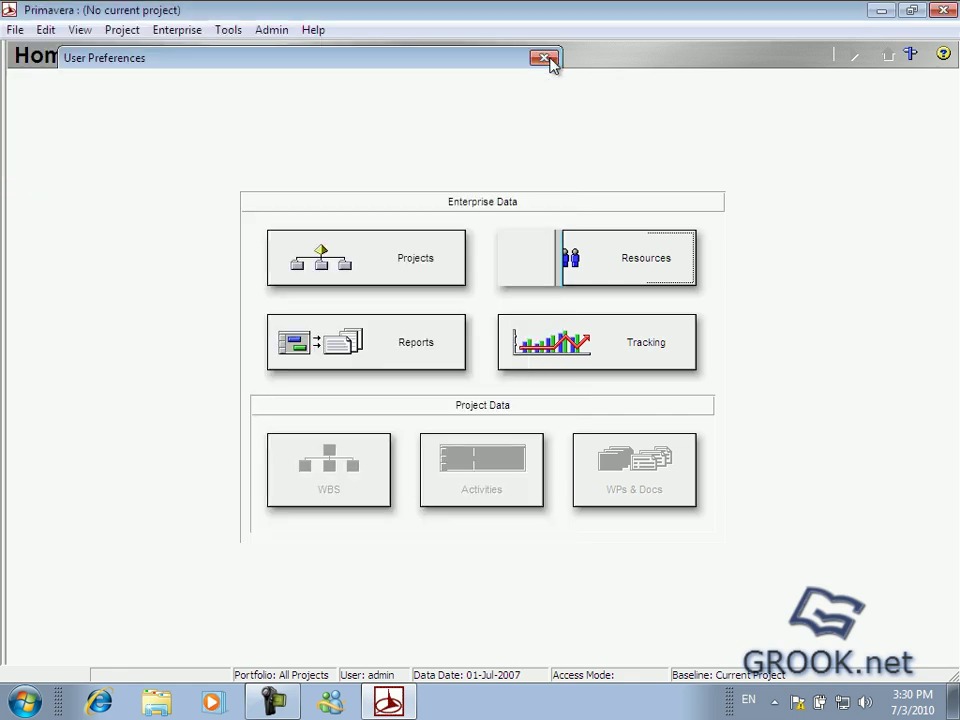
Set the application language to English
{"action": "left_click", "coordinate": [230, 30]}
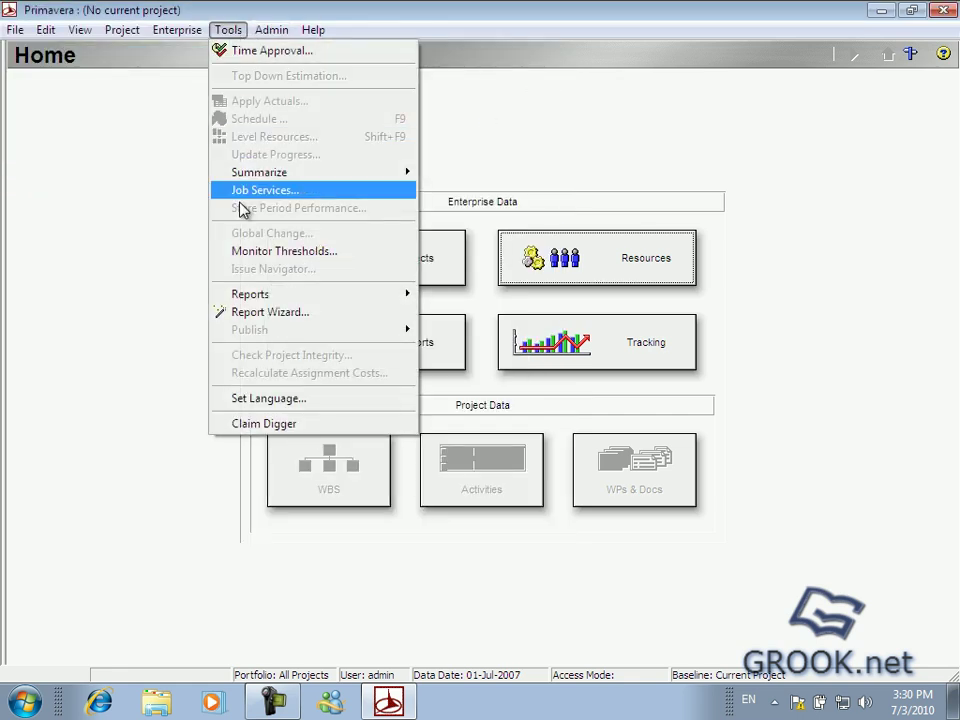
{"action": "left_click", "coordinate": [242, 397]}
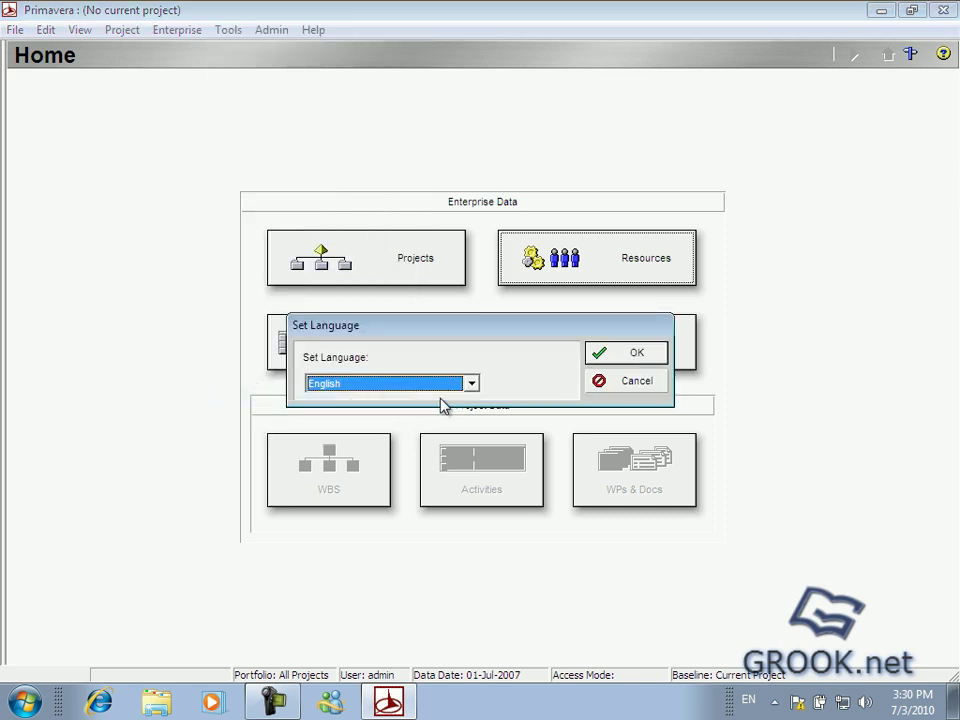
{"action": "left_click", "coordinate": [472, 384]}
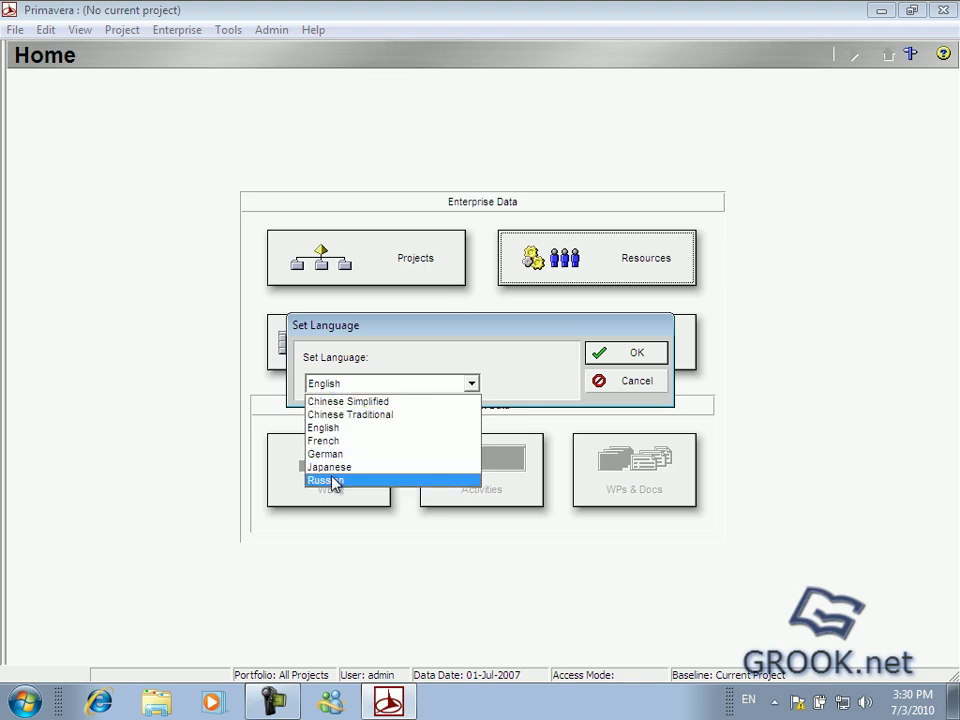
{"action": "left_click", "coordinate": [326, 428]}
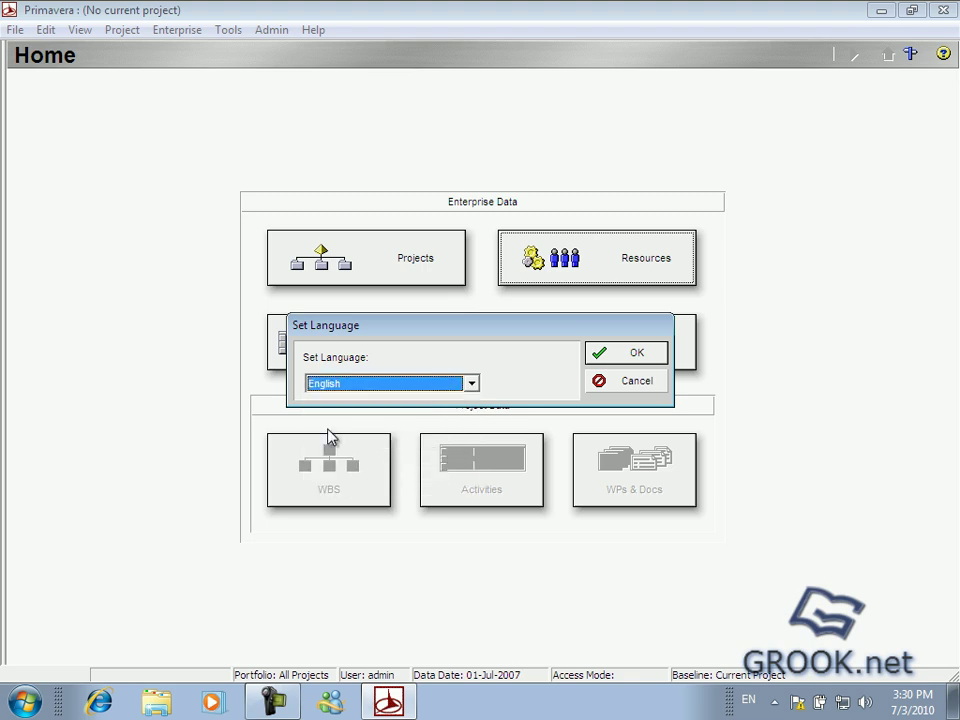
{"action": "left_click", "coordinate": [624, 357]}
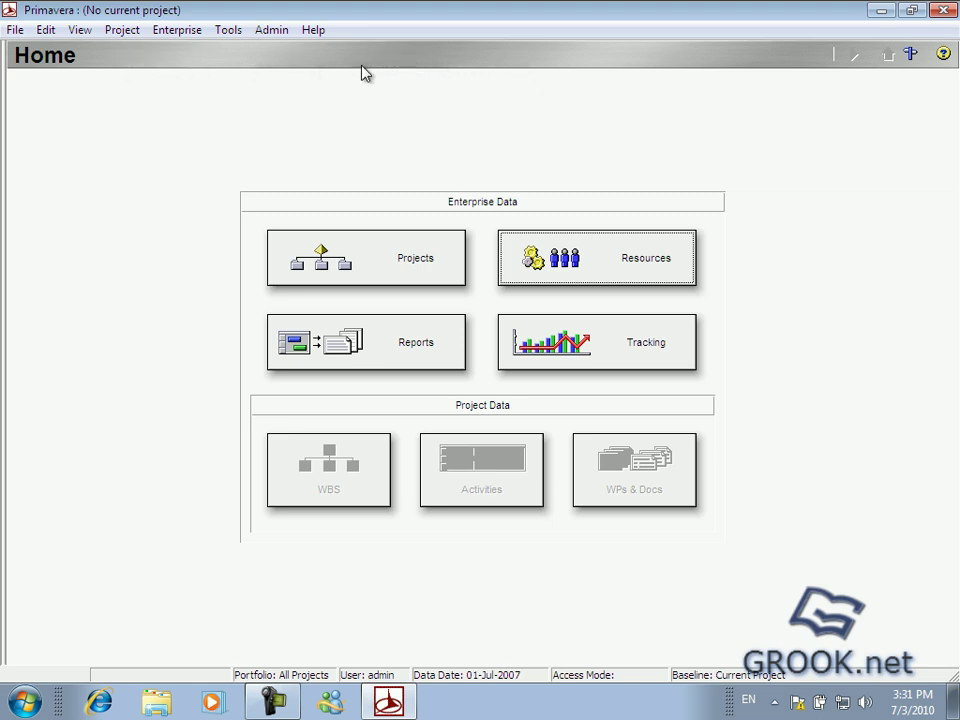
Display the Directory bar and turn on the Navigation Bar button text
{"action": "left_click", "coordinate": [80, 31]}
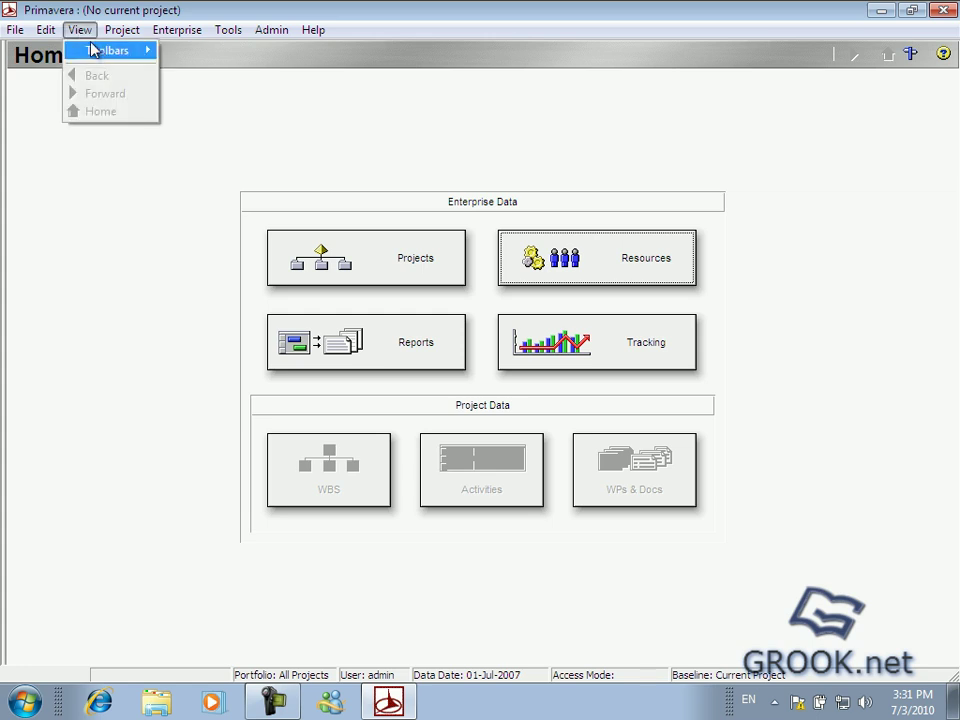
{"action": "mouse_move", "coordinate": [96, 49]}
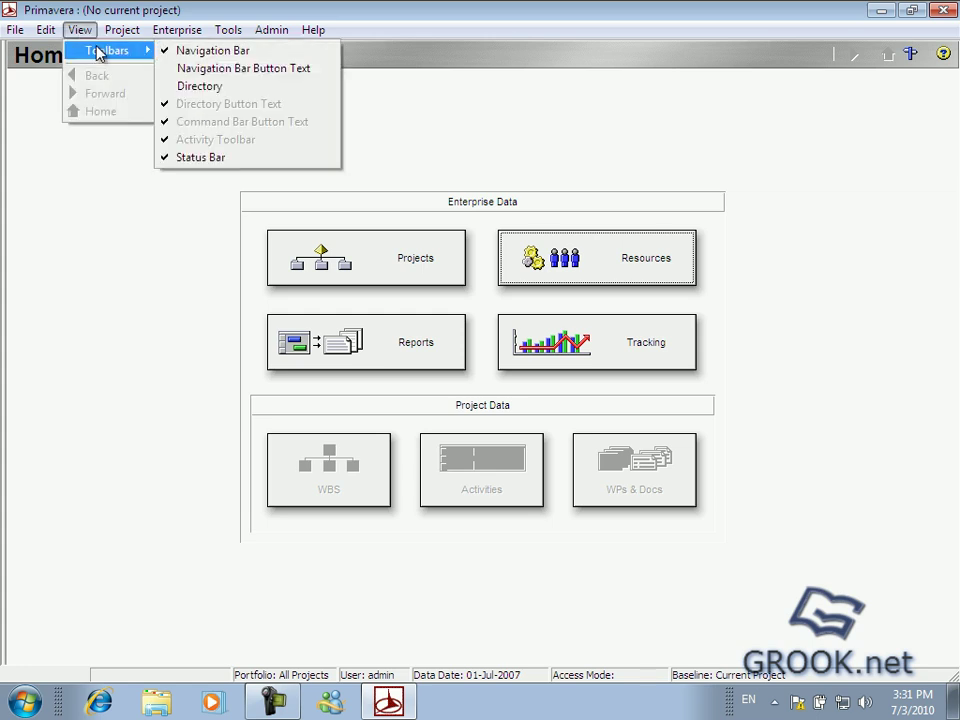
{"action": "left_click", "coordinate": [320, 86]}
{"action": "right_click", "coordinate": [232, 54]}
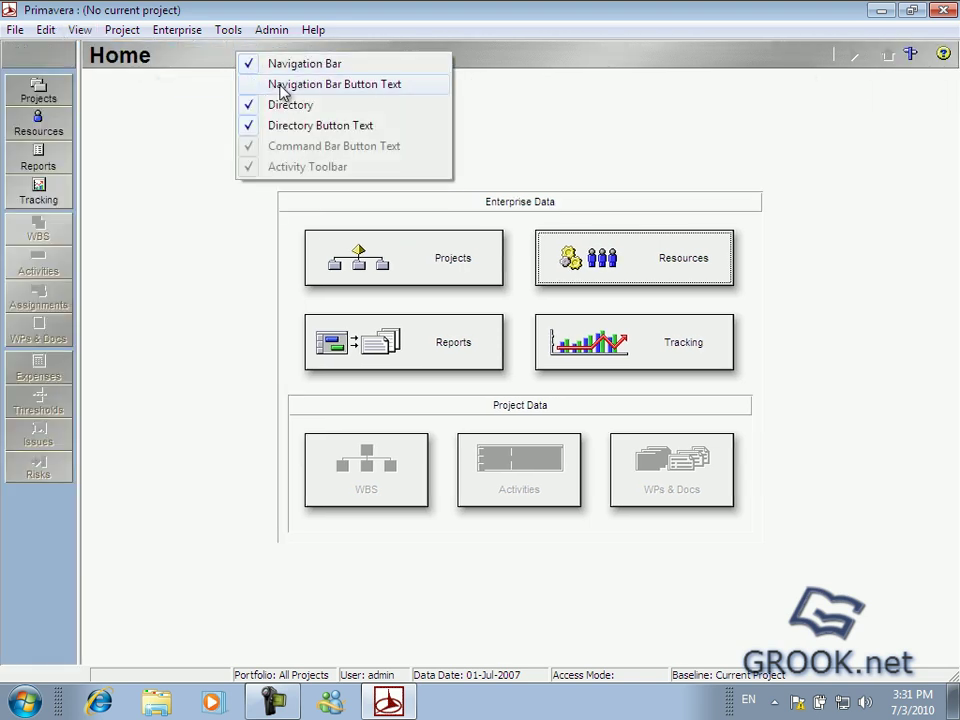
{"action": "left_click", "coordinate": [281, 85]}
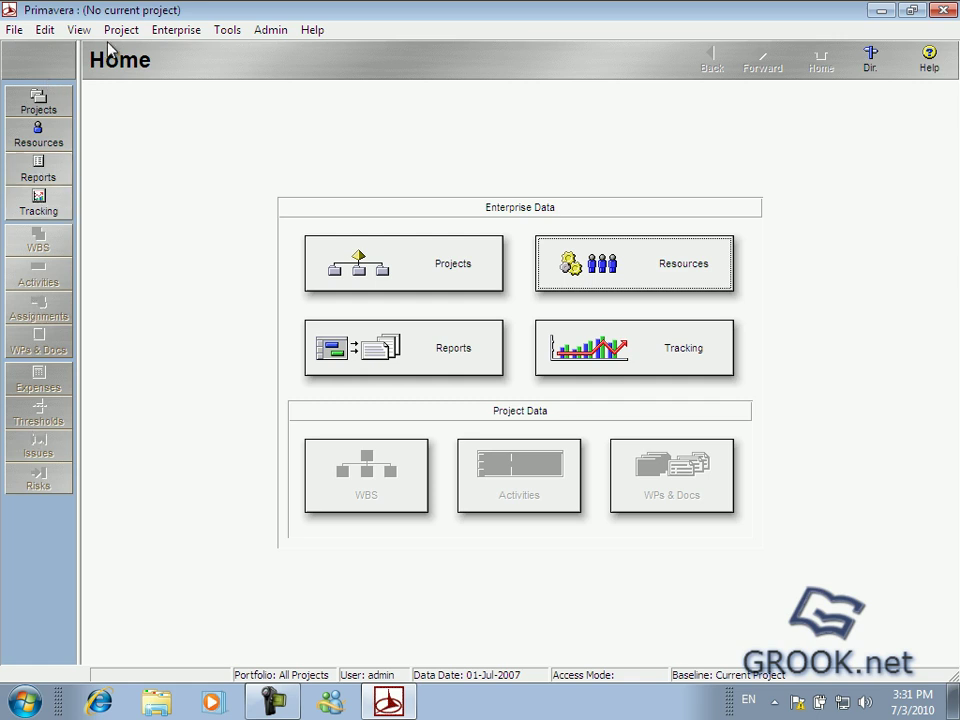
Review the toolbar display options on the Home window and leave them without making changes
{"action": "left_click", "coordinate": [79, 30]}
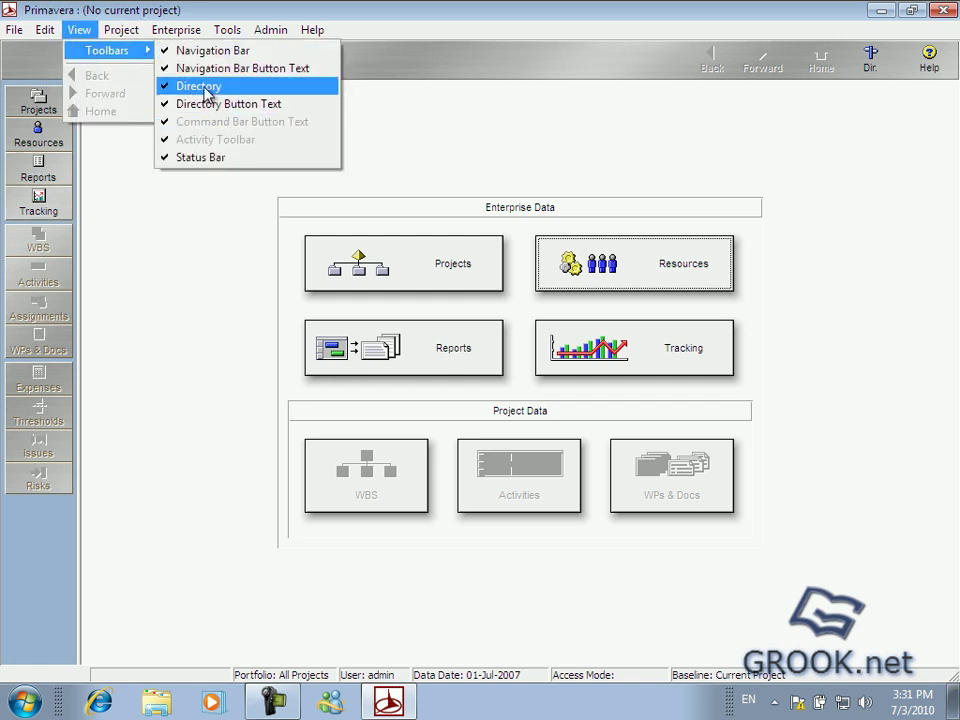
{"action": "right_click", "coordinate": [393, 62]}
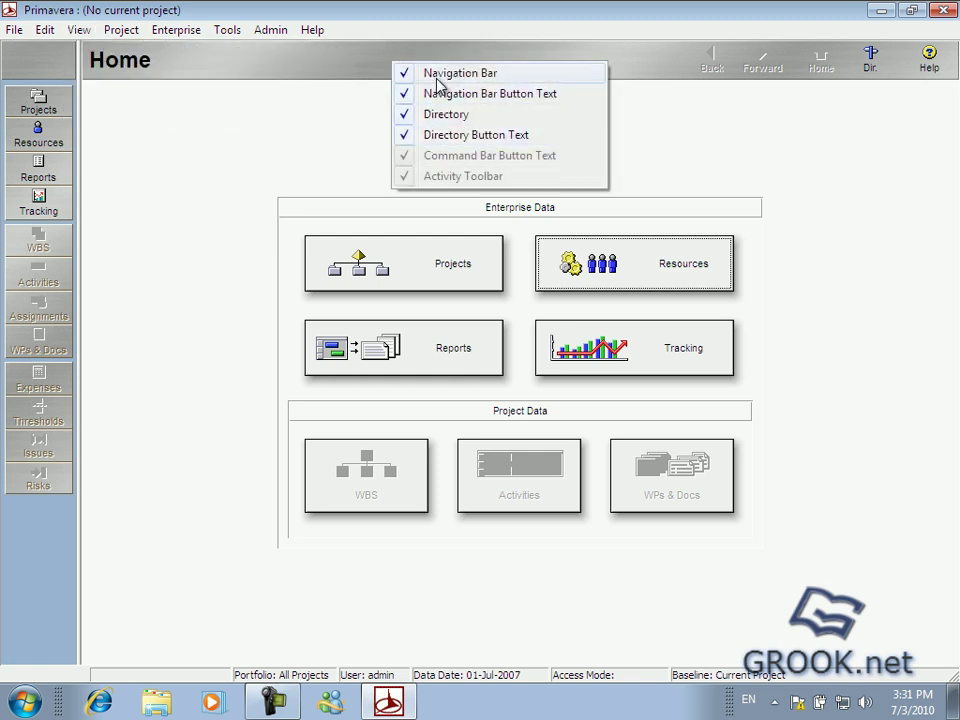
{"action": "left_click", "coordinate": [78, 30]}
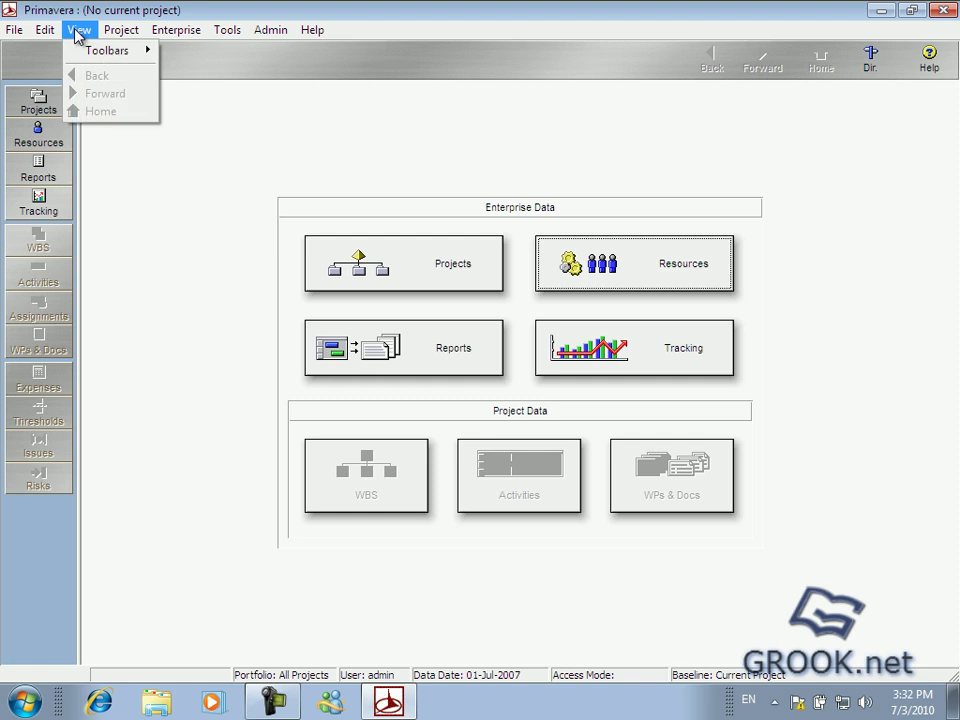
{"action": "mouse_move", "coordinate": [125, 50]}
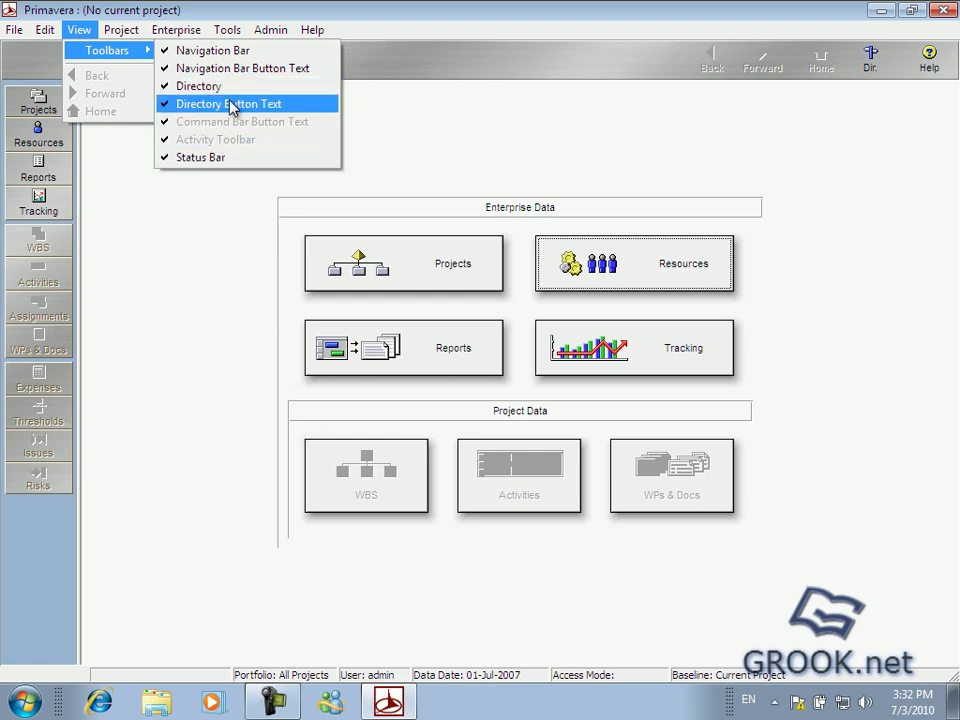
{"action": "left_click", "coordinate": [143, 220]}
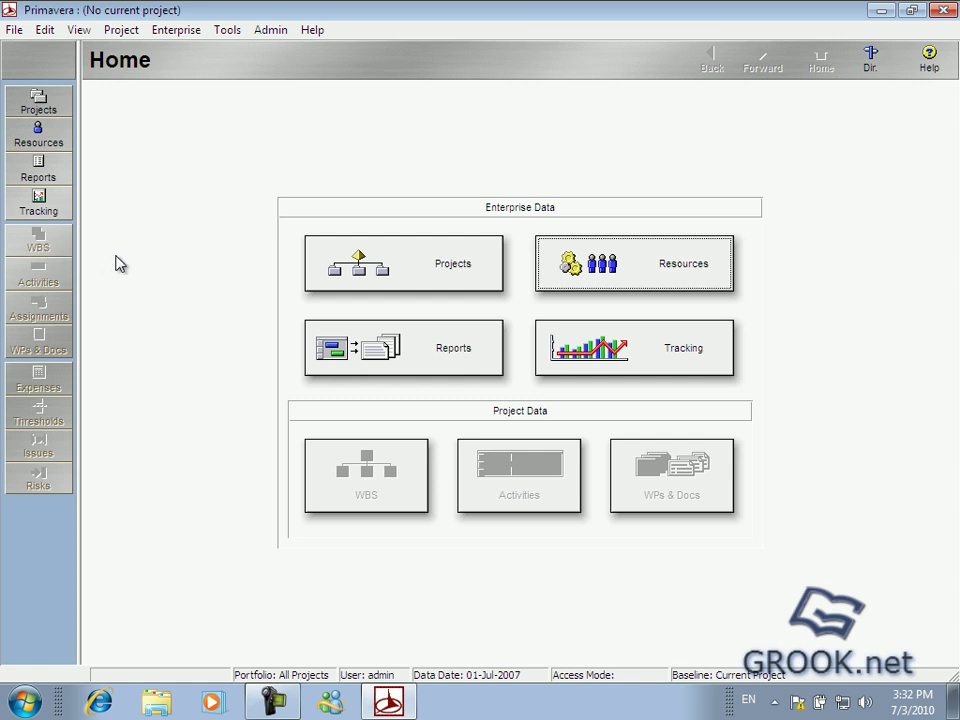
Open all projects under Innovative Construct from the Projects window and review the toolbar display options in the Activities window
{"action": "left_click", "coordinate": [409, 265]}
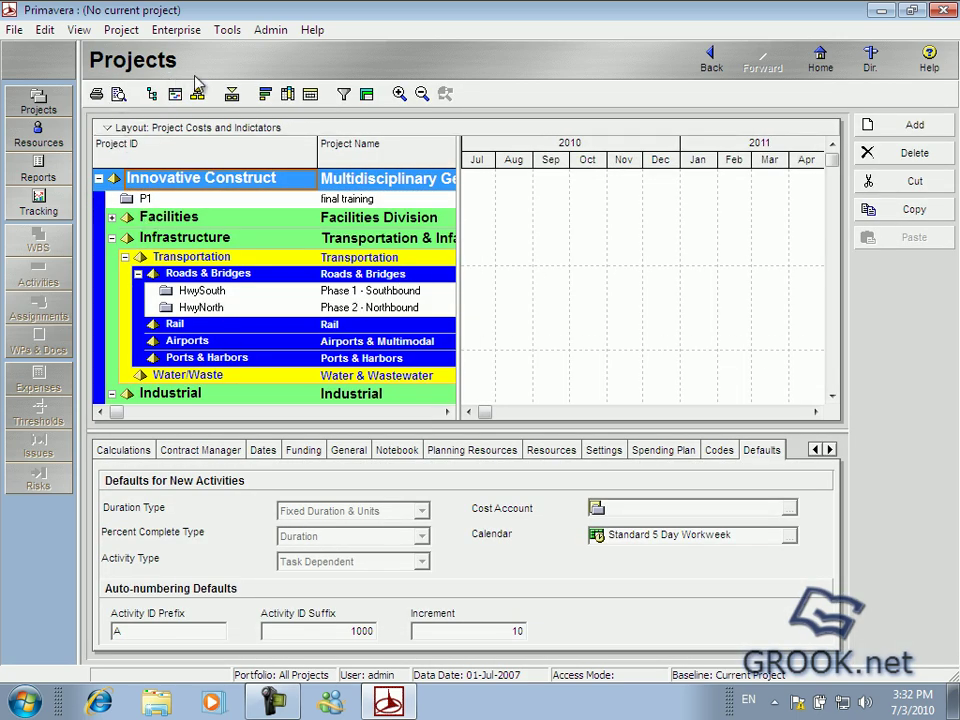
{"action": "right_click", "coordinate": [197, 294]}
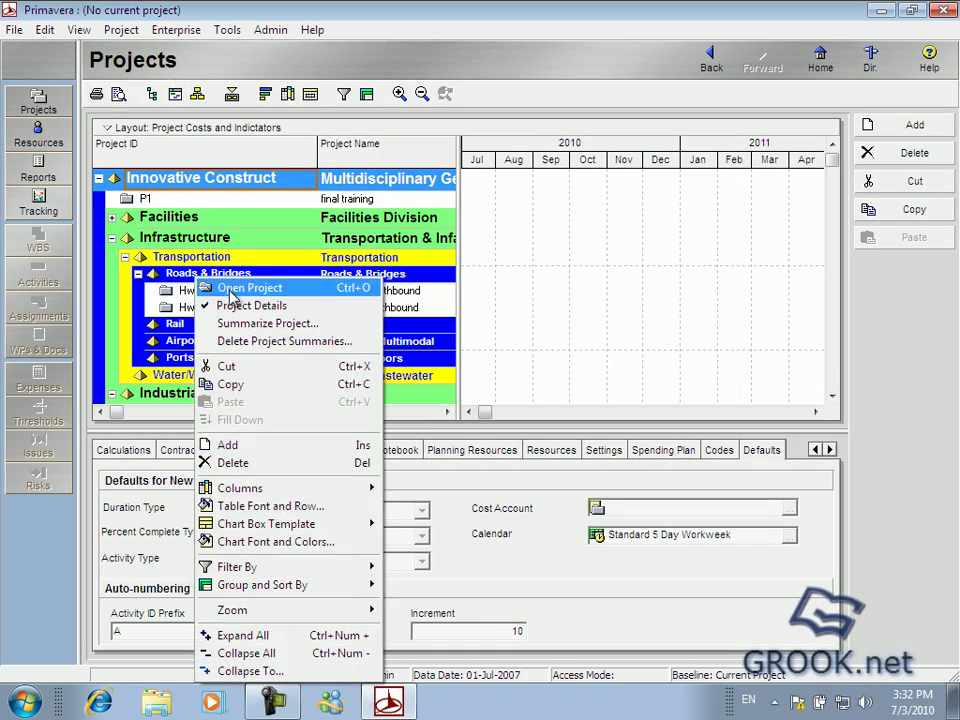
{"action": "left_click", "coordinate": [237, 288]}
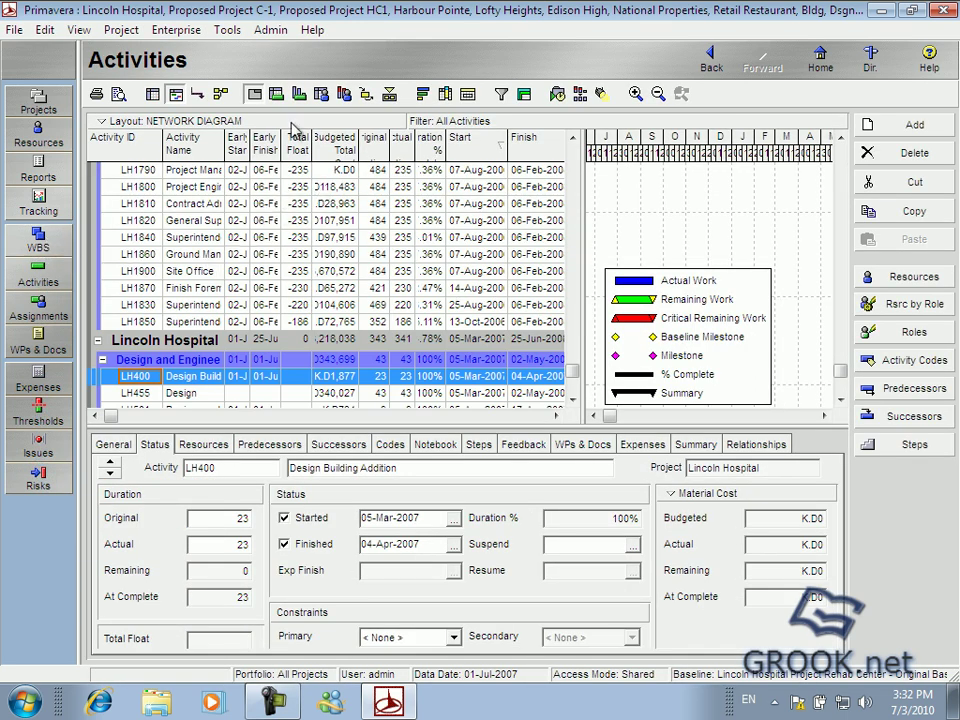
{"action": "right_click", "coordinate": [320, 58]}
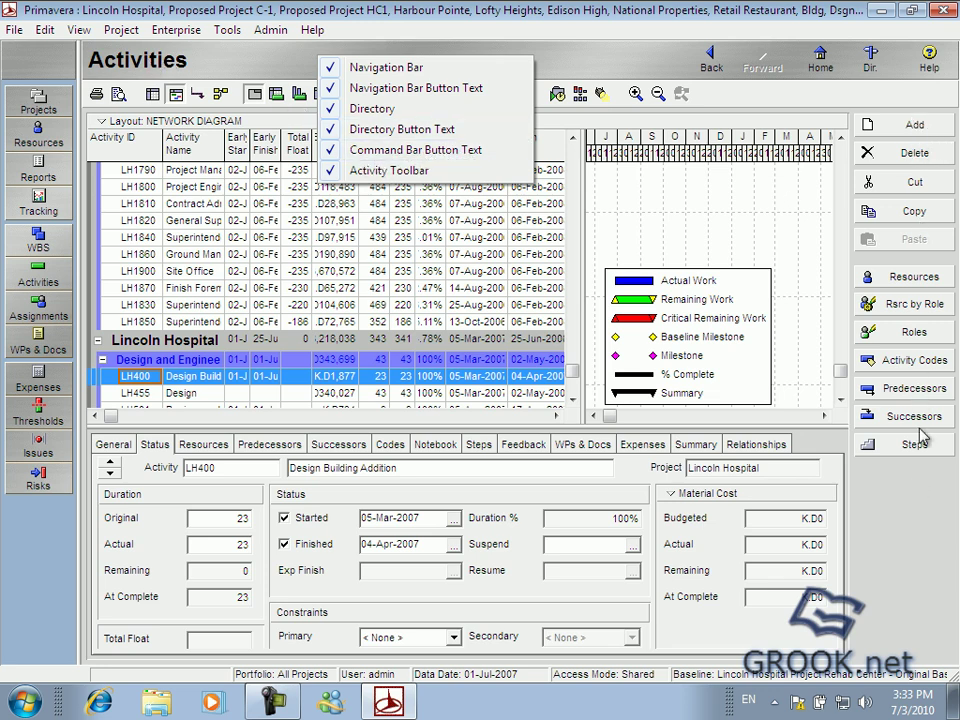
{"action": "left_click", "coordinate": [289, 64]}
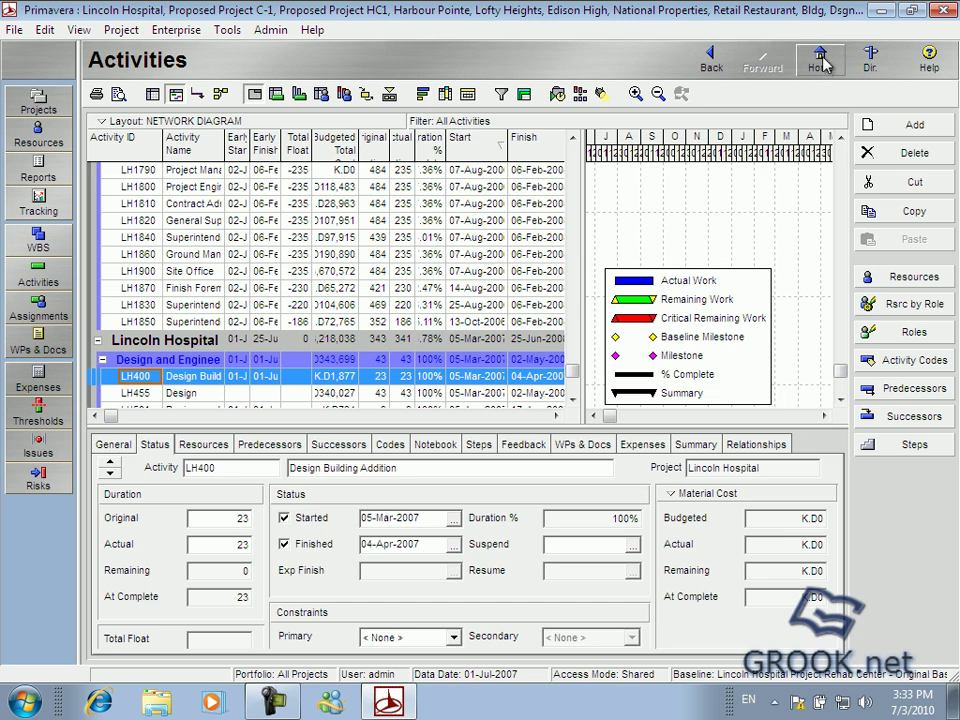
Go back to the Projects window, forward to Activities, and return to the Home window
{"action": "left_click", "coordinate": [711, 62]}
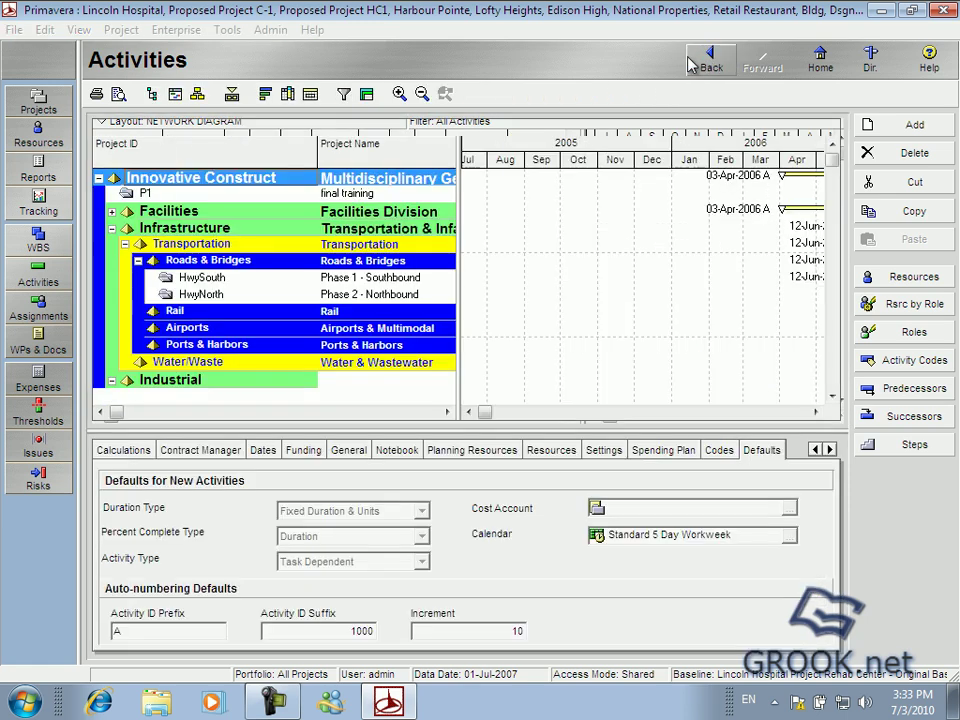
{"action": "left_click", "coordinate": [761, 60]}
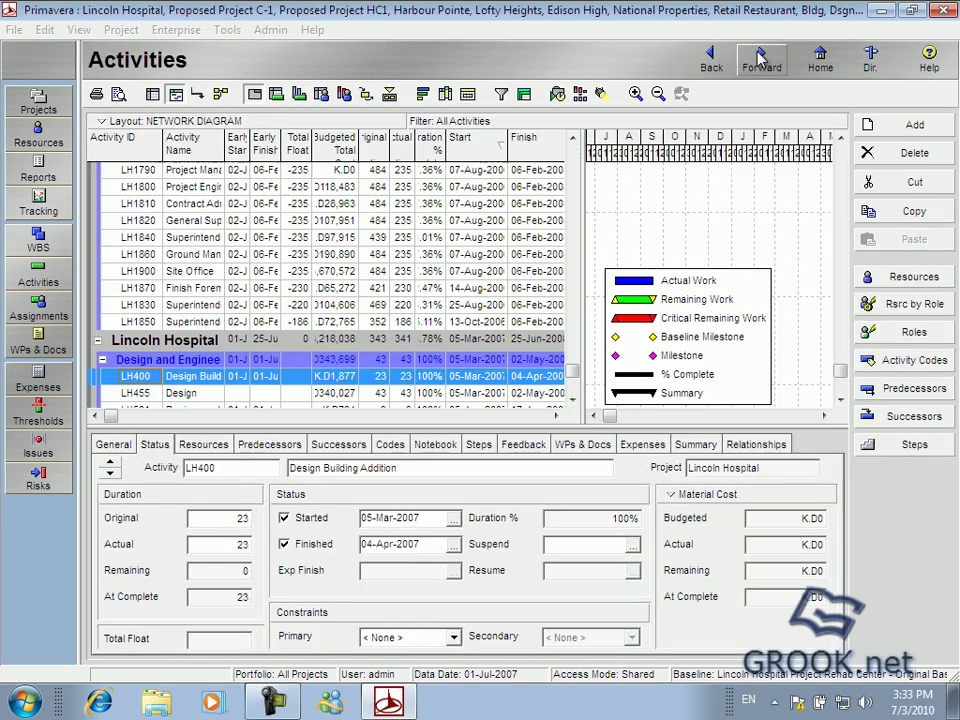
{"action": "left_click", "coordinate": [824, 64]}
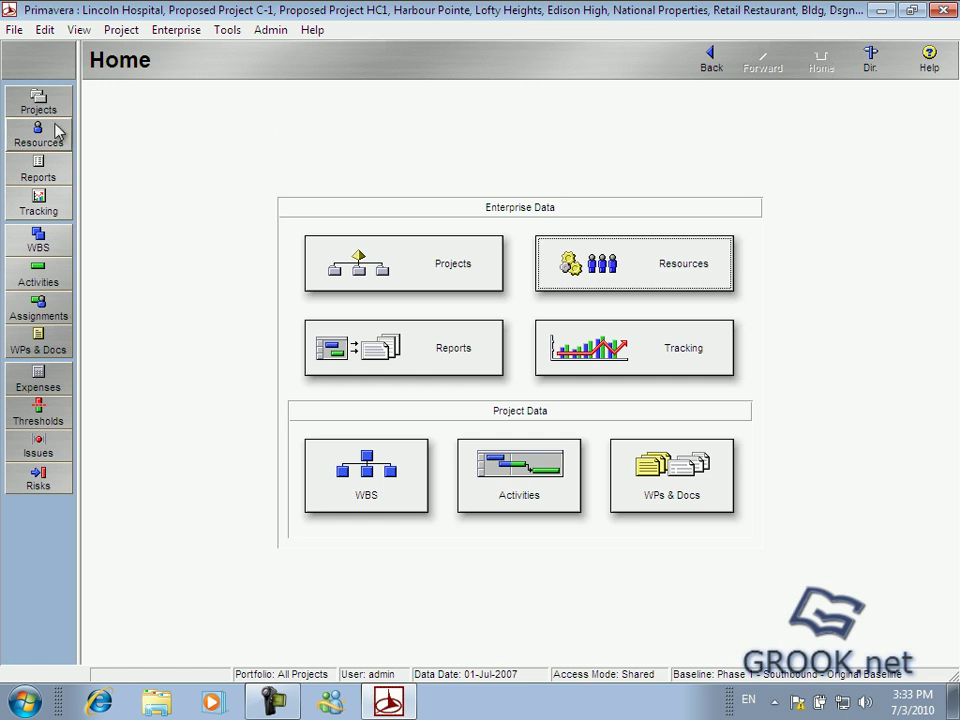
Review the project hierarchy in the Projects window and shift the Gantt timescale to show the 2006 project bars
{"action": "left_click", "coordinate": [30, 100]}
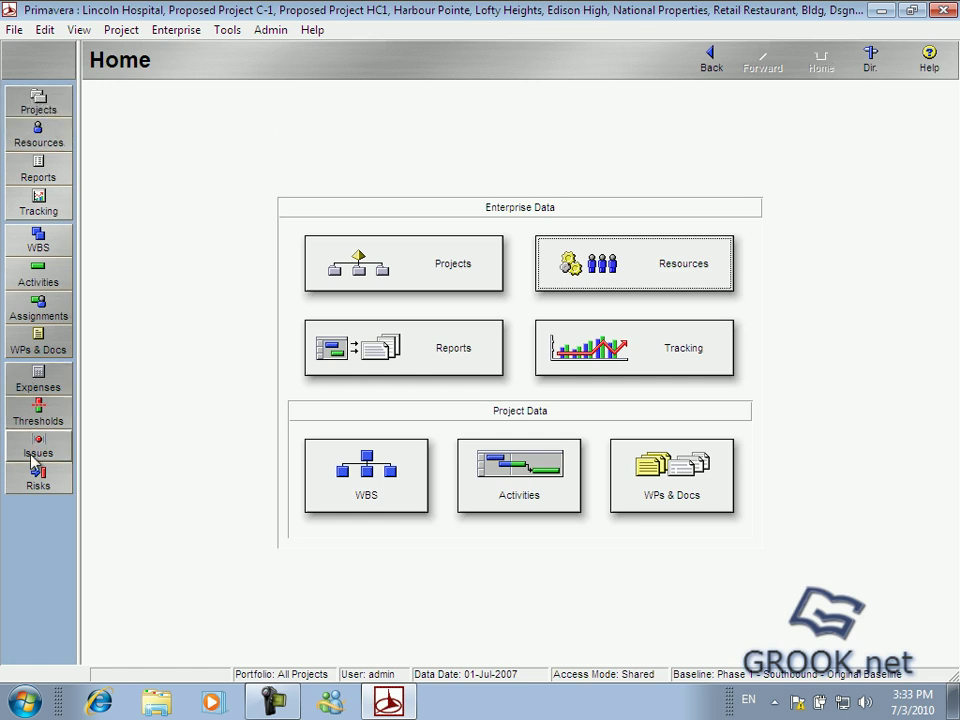
{"action": "left_click", "coordinate": [33, 104]}
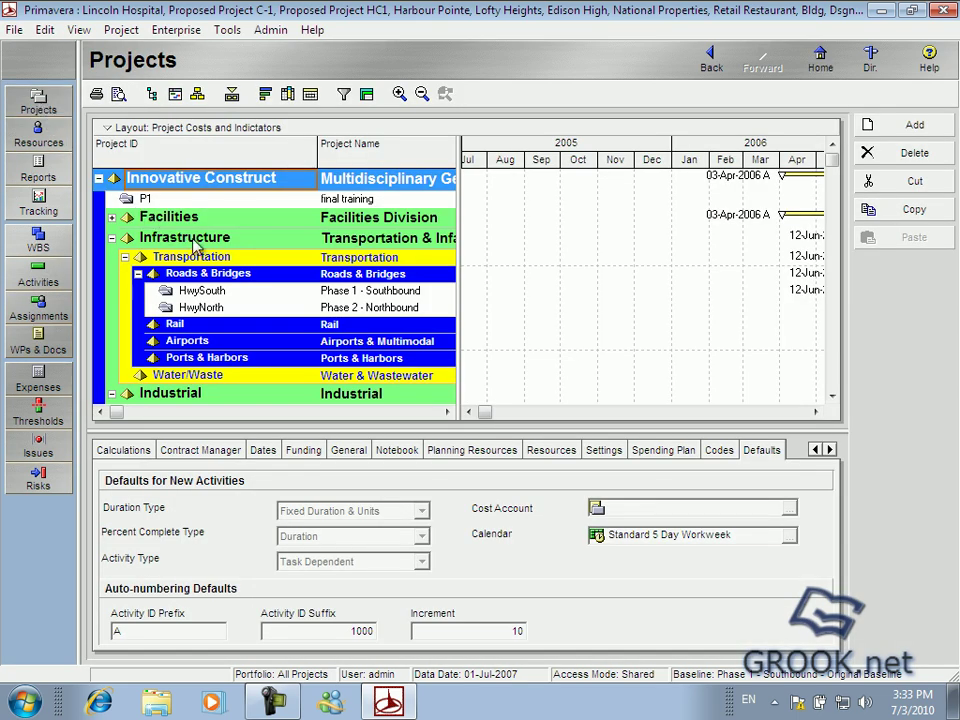
{"action": "scroll", "coordinate": [193, 247], "scroll_direction": "down", "scroll_amount": 12}
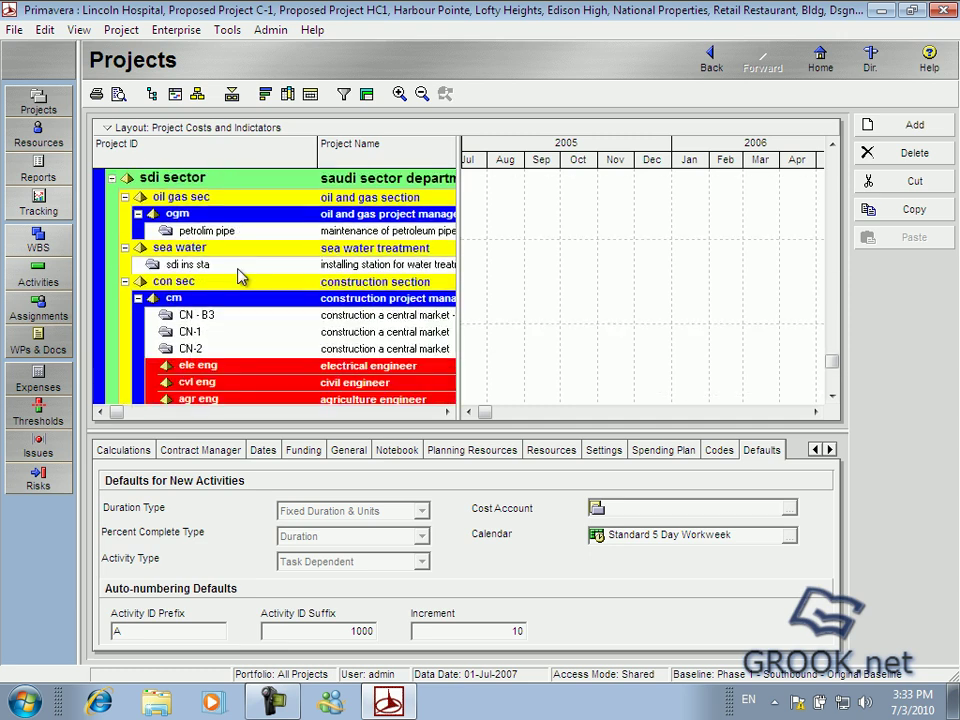
{"action": "scroll", "coordinate": [240, 277], "scroll_direction": "up", "scroll_amount": 12}
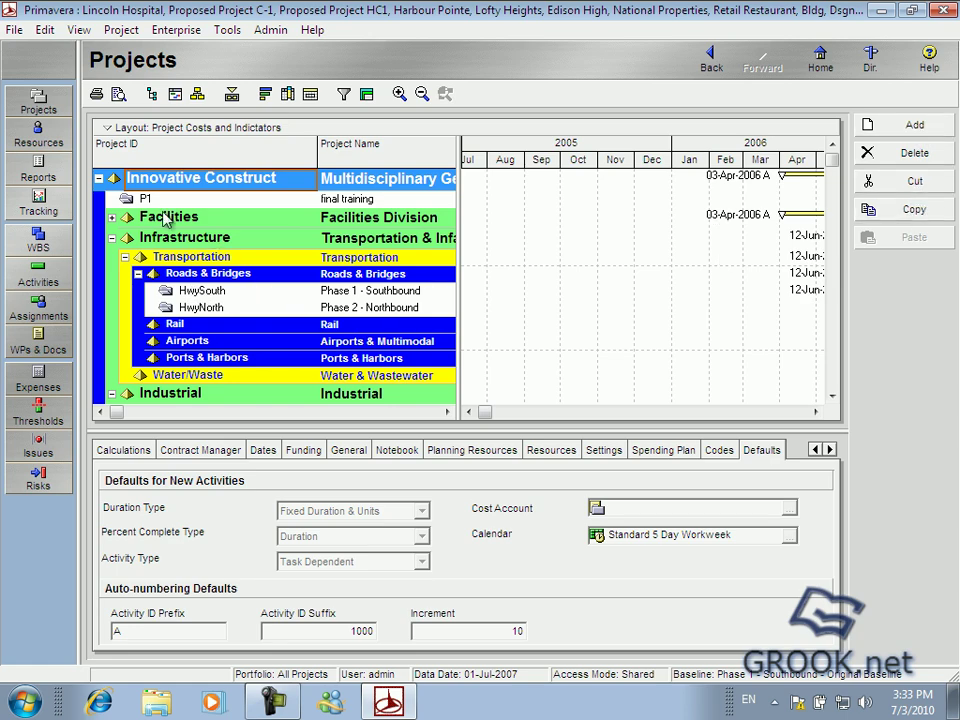
{"action": "scroll", "coordinate": [170, 230], "scroll_direction": "down", "scroll_amount": 8}
{"action": "scroll", "coordinate": [205, 285], "scroll_direction": "up", "scroll_amount": 7}
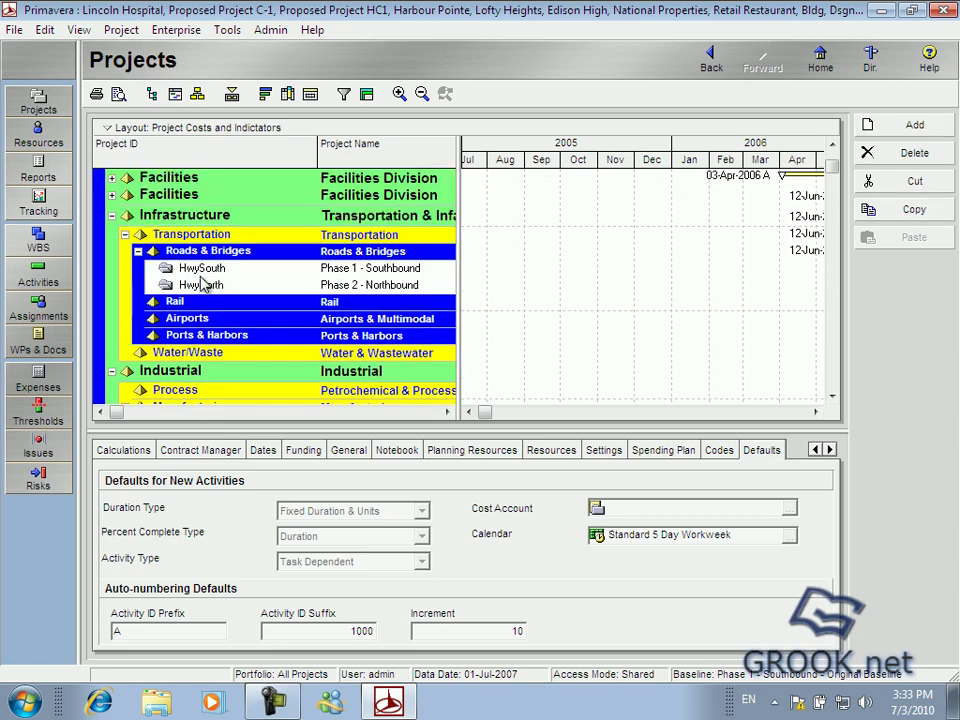
{"action": "scroll", "coordinate": [205, 285], "scroll_direction": "up", "scroll_amount": 1}
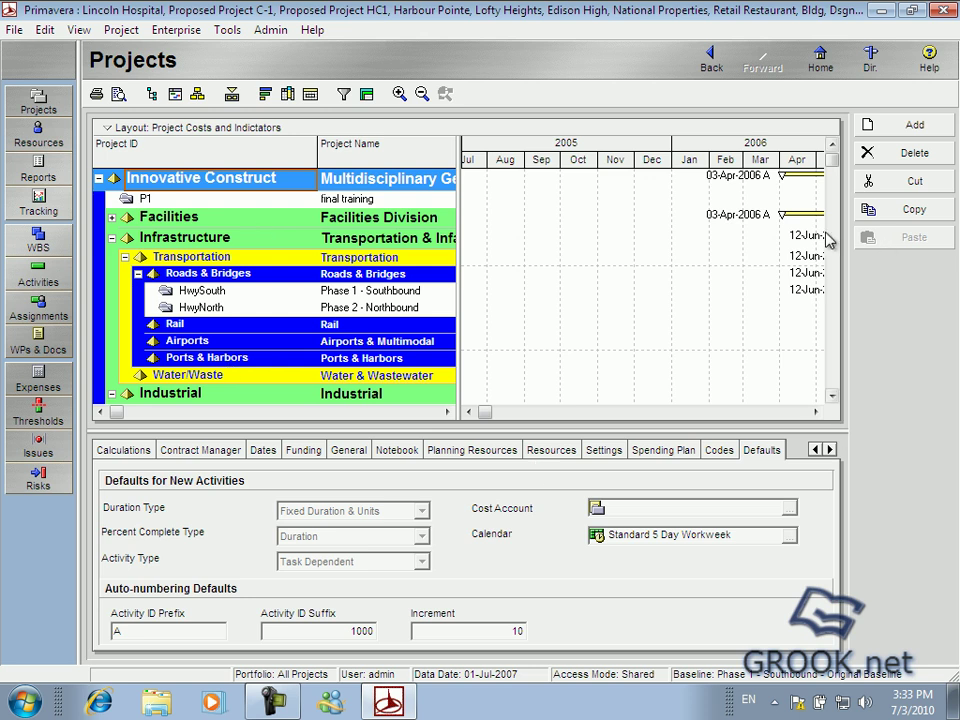
{"action": "left_click_drag", "start_coordinate": [750, 141], "coordinate": [555, 146]}
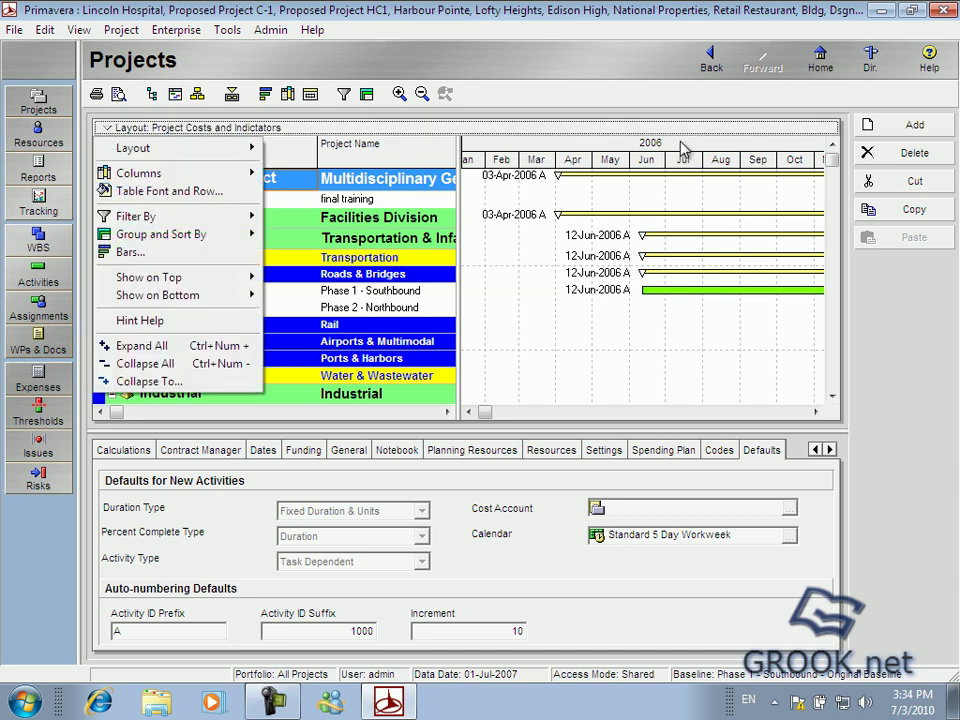
{"action": "left_click_drag", "start_coordinate": [681, 141], "coordinate": [625, 148]}
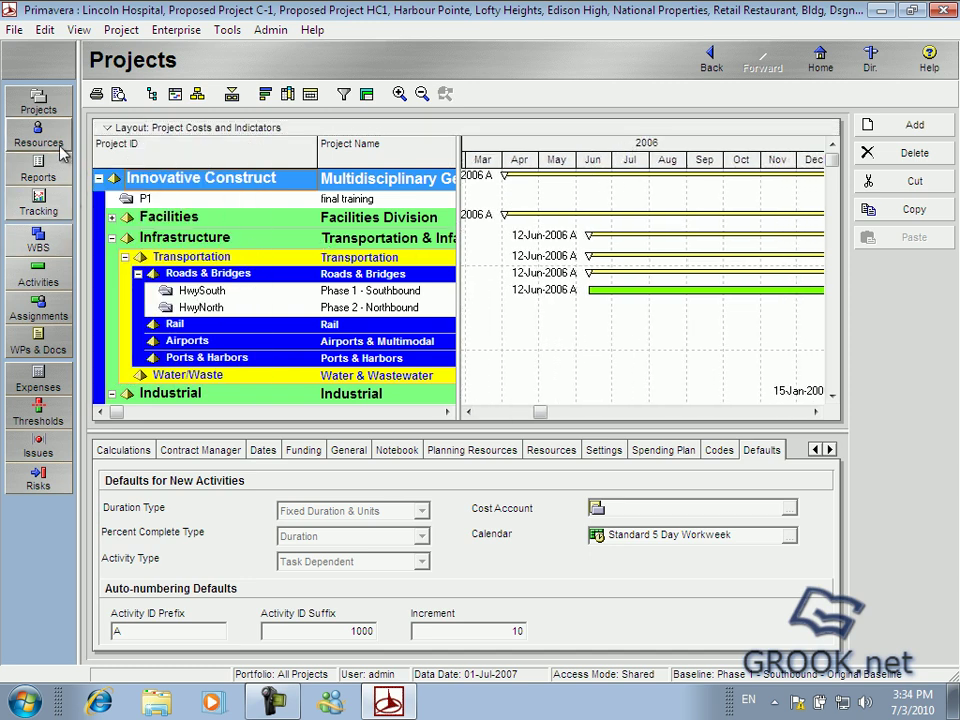
View the enterprise data windows in turn: Resources, Reports and Tracking
{"action": "left_click", "coordinate": [35, 130]}
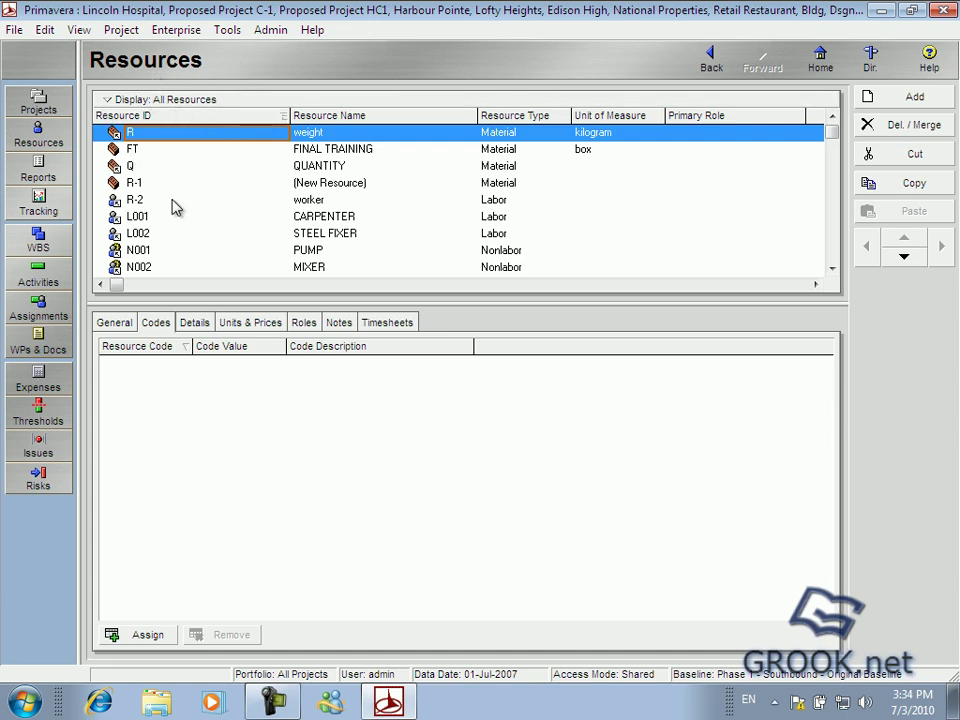
{"action": "left_click", "coordinate": [40, 172]}
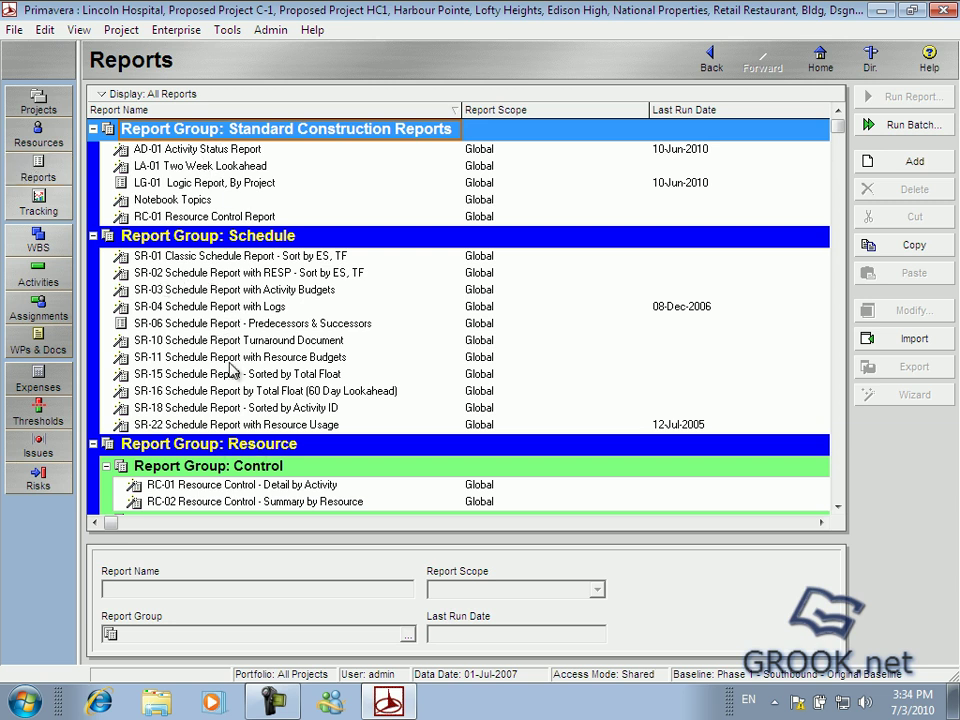
{"action": "left_click", "coordinate": [38, 200]}
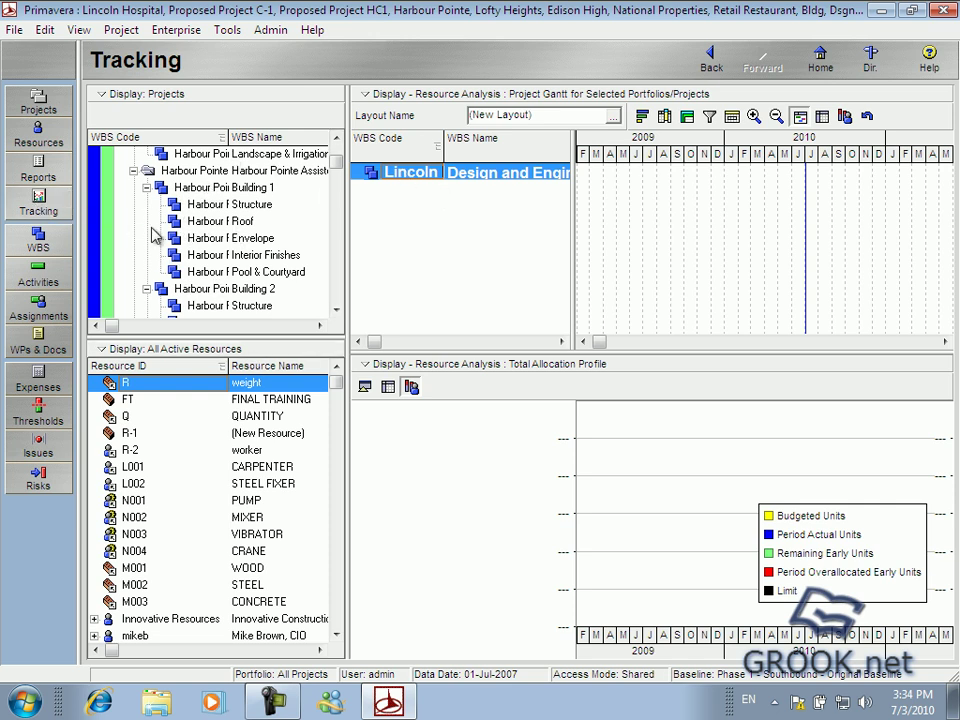
View the project data windows in turn: Work Breakdown Structure, Activities and Resource Assignments
{"action": "left_click", "coordinate": [42, 244]}
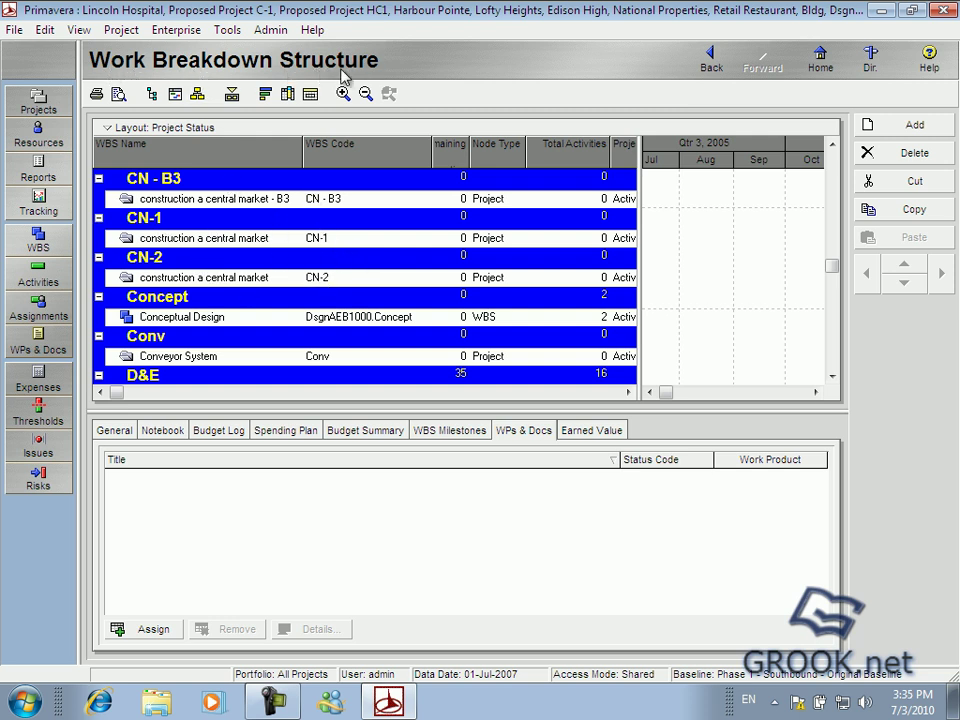
{"action": "left_click", "coordinate": [34, 276]}
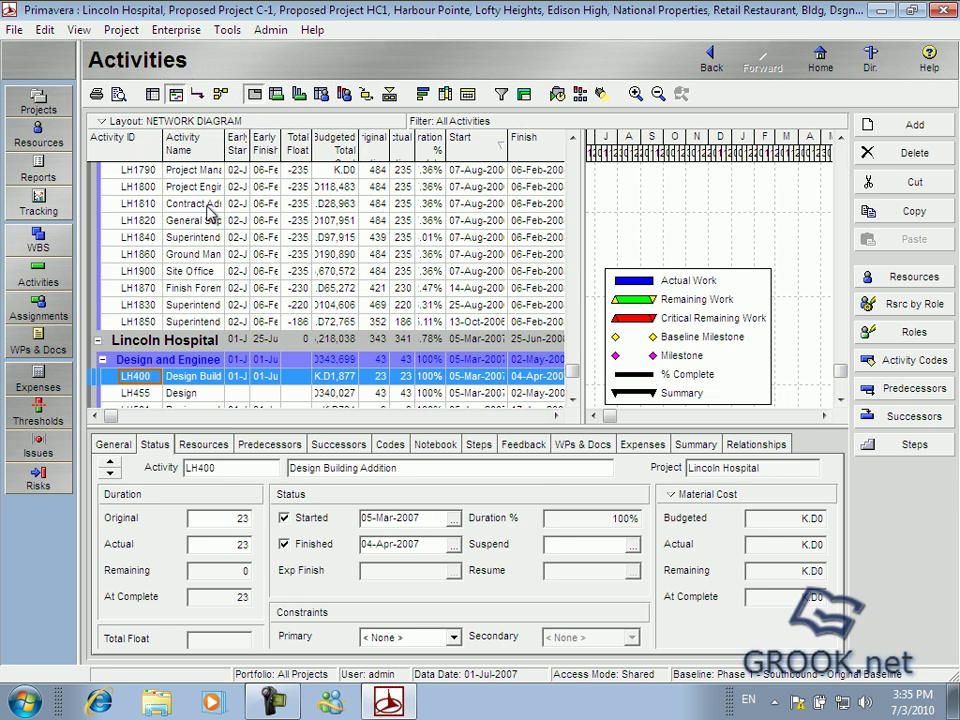
{"action": "left_click", "coordinate": [50, 313]}
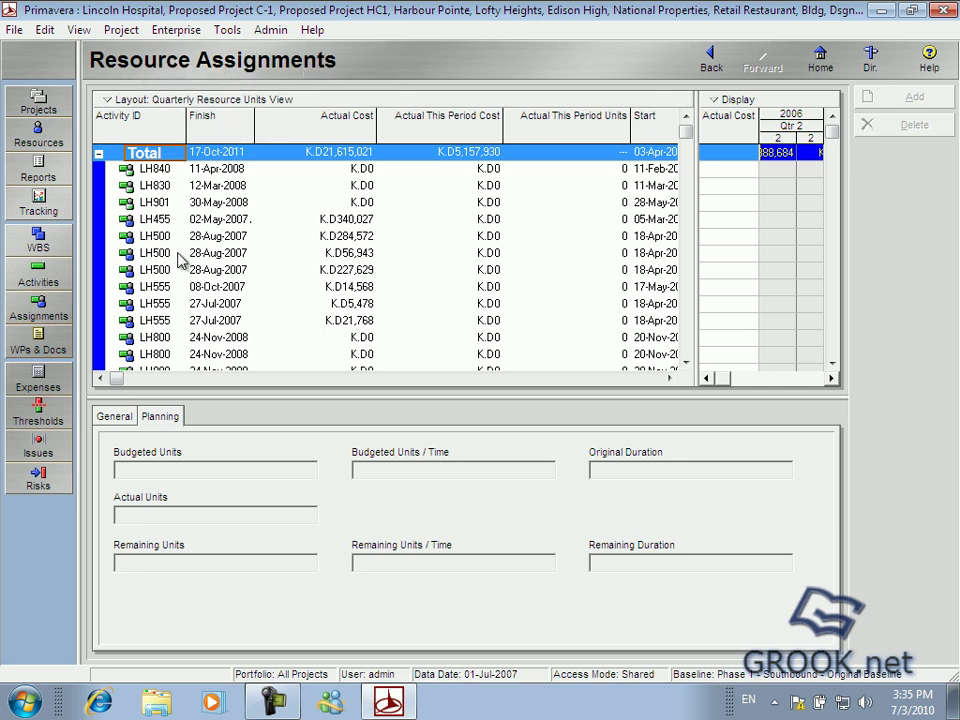
Open Work Products and Documents and inspect the file locations of the first CHECKLIST and the Contract document template
{"action": "left_click", "coordinate": [41, 348]}
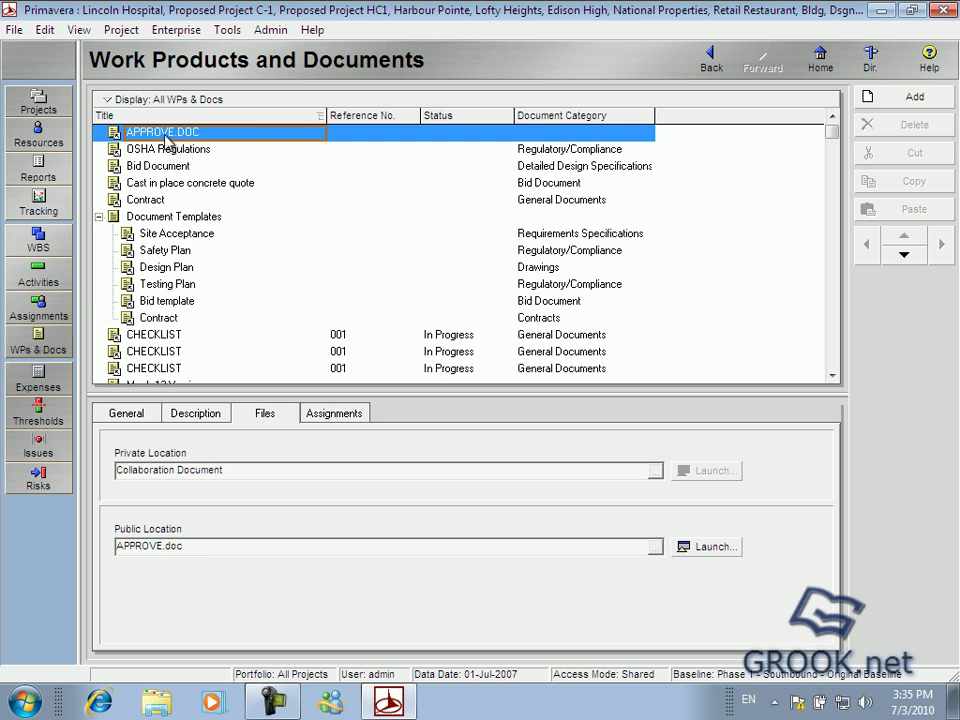
{"action": "left_click", "coordinate": [156, 338]}
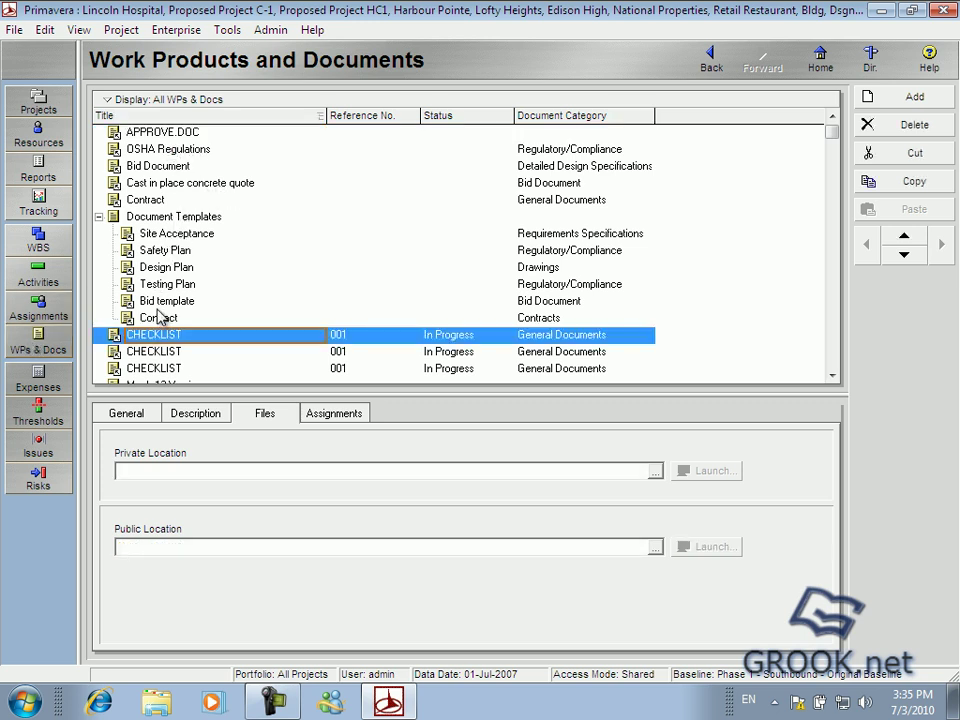
{"action": "left_click", "coordinate": [140, 317]}
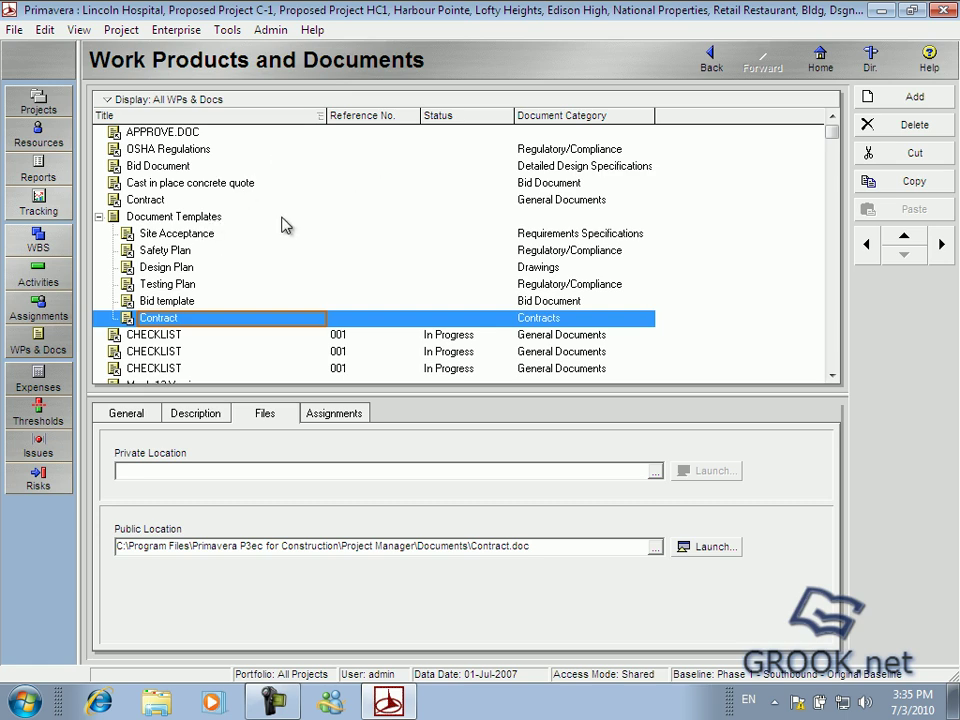
Open the Project Expenses window and examine the expense items with their categories, WBS and cost accounts
{"action": "left_click", "coordinate": [37, 382]}
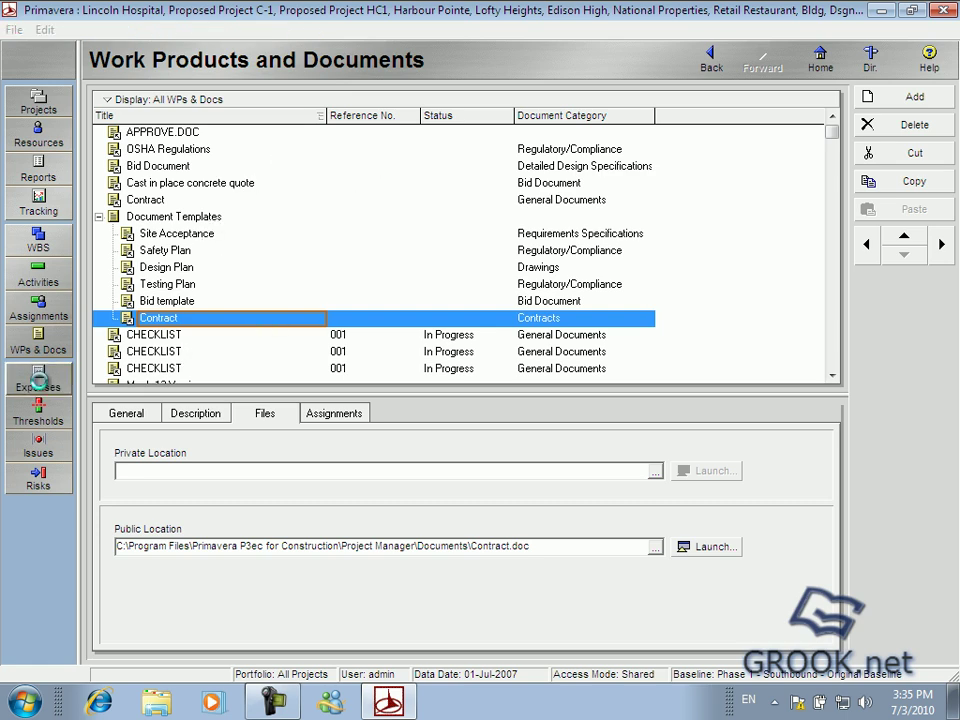
{"action": "scroll", "coordinate": [226, 222], "scroll_direction": "down", "scroll_amount": 4}
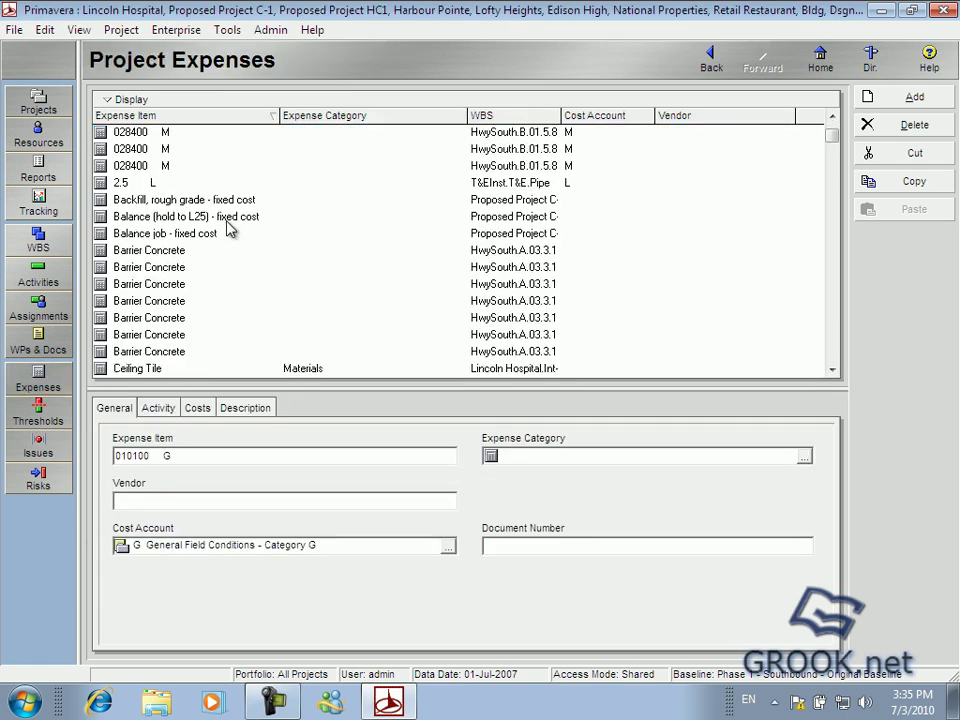
{"action": "scroll", "coordinate": [228, 228], "scroll_direction": "up", "scroll_amount": 2}
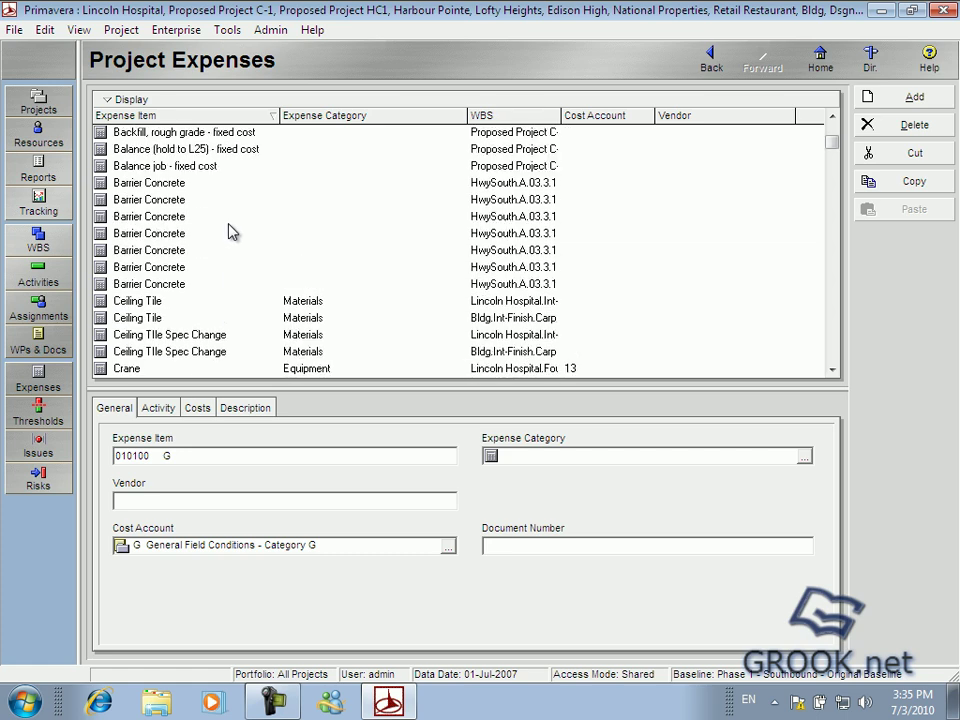
{"action": "scroll", "coordinate": [198, 225], "scroll_direction": "down", "scroll_amount": 2}
{"action": "scroll", "coordinate": [218, 223], "scroll_direction": "down", "scroll_amount": 10}
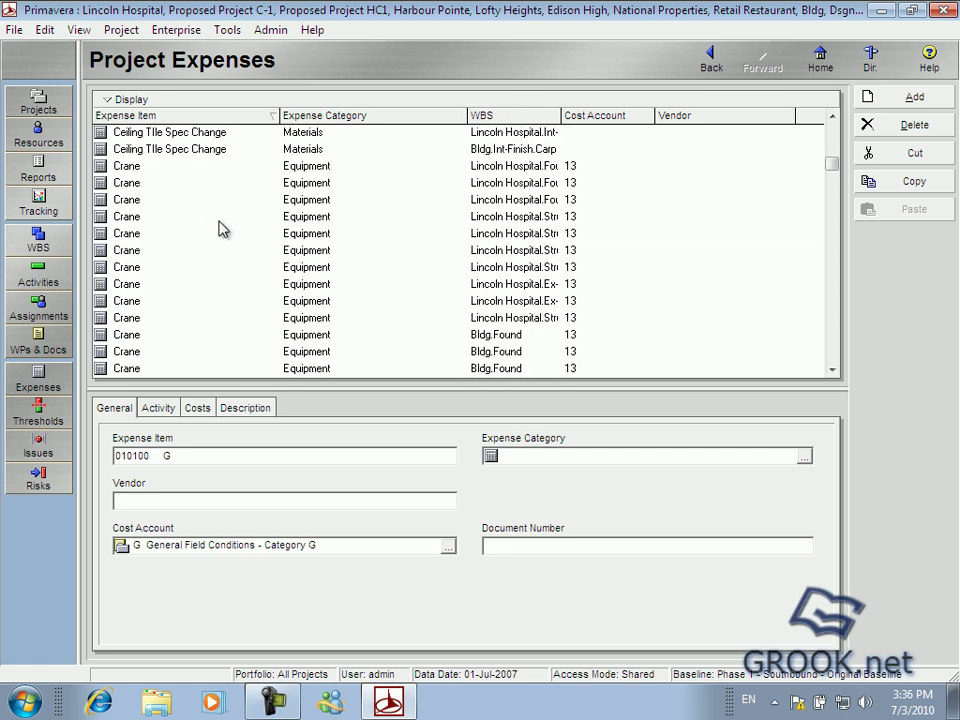
{"action": "scroll", "coordinate": [222, 232], "scroll_direction": "down", "scroll_amount": 2}
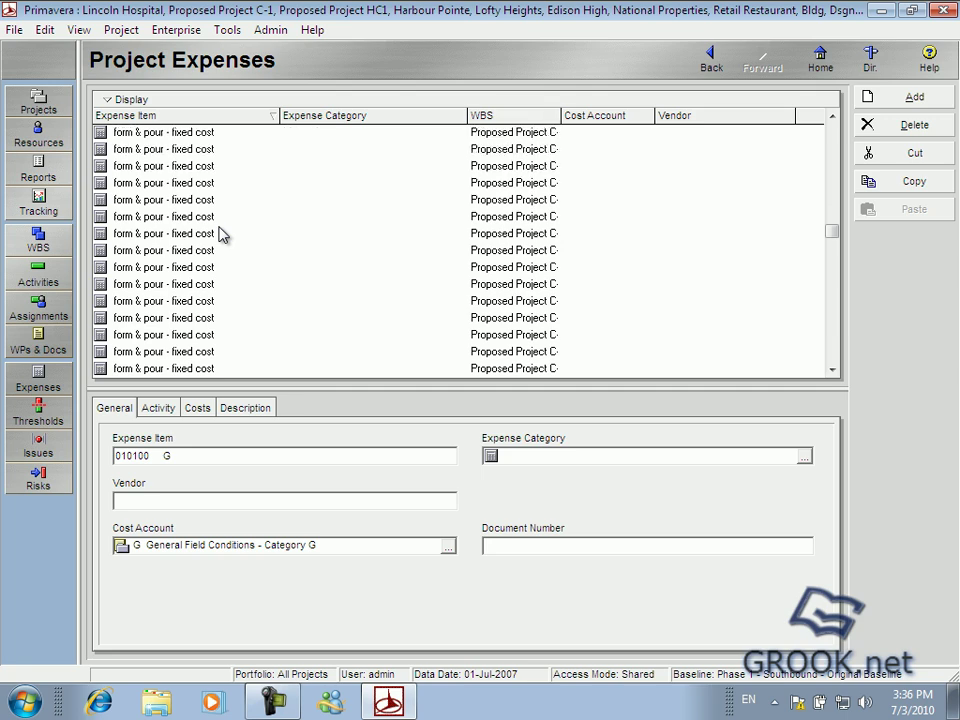
{"action": "scroll", "coordinate": [223, 229], "scroll_direction": "up", "scroll_amount": 6}
{"action": "scroll", "coordinate": [222, 230], "scroll_direction": "up", "scroll_amount": 10}
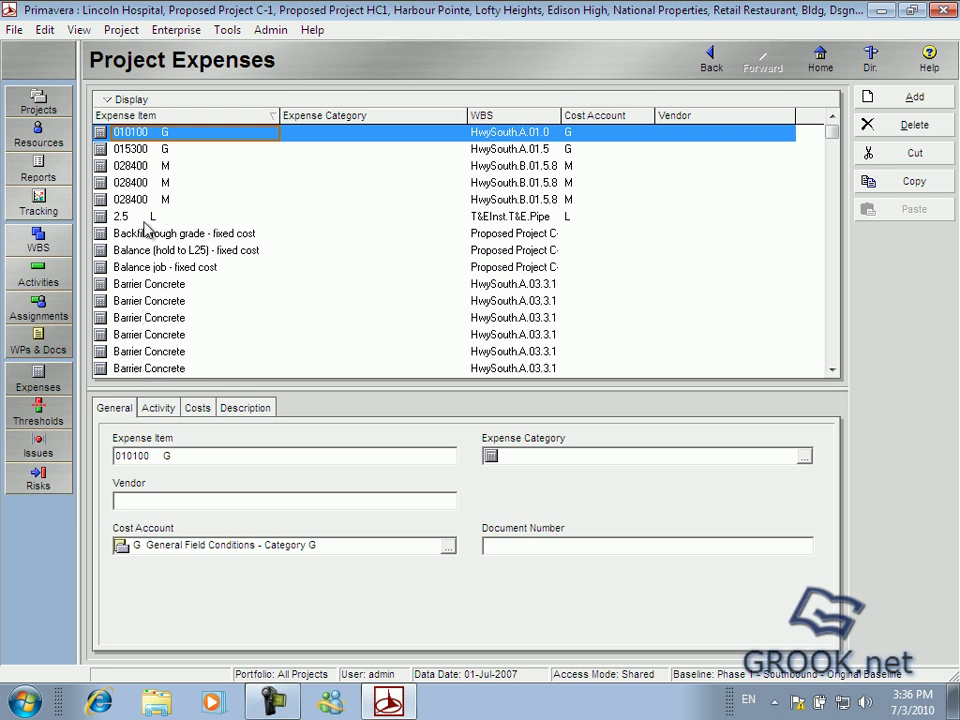
{"action": "scroll", "coordinate": [236, 305], "scroll_direction": "down", "scroll_amount": 1}
{"action": "scroll", "coordinate": [220, 295], "scroll_direction": "down", "scroll_amount": 1}
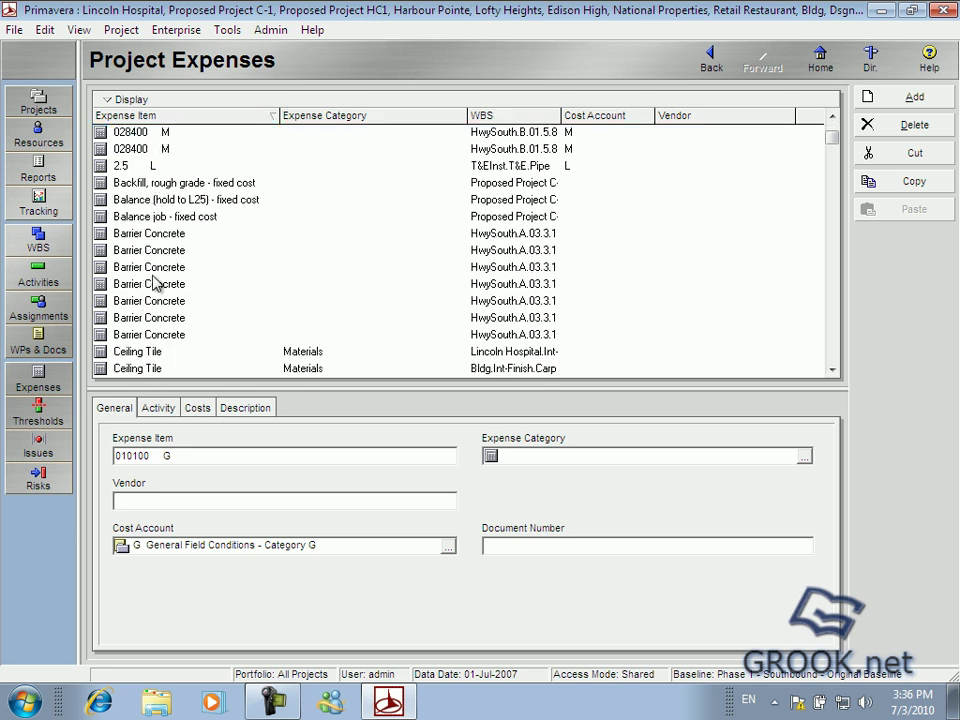
{"action": "scroll", "coordinate": [240, 268], "scroll_direction": "down", "scroll_amount": 3}
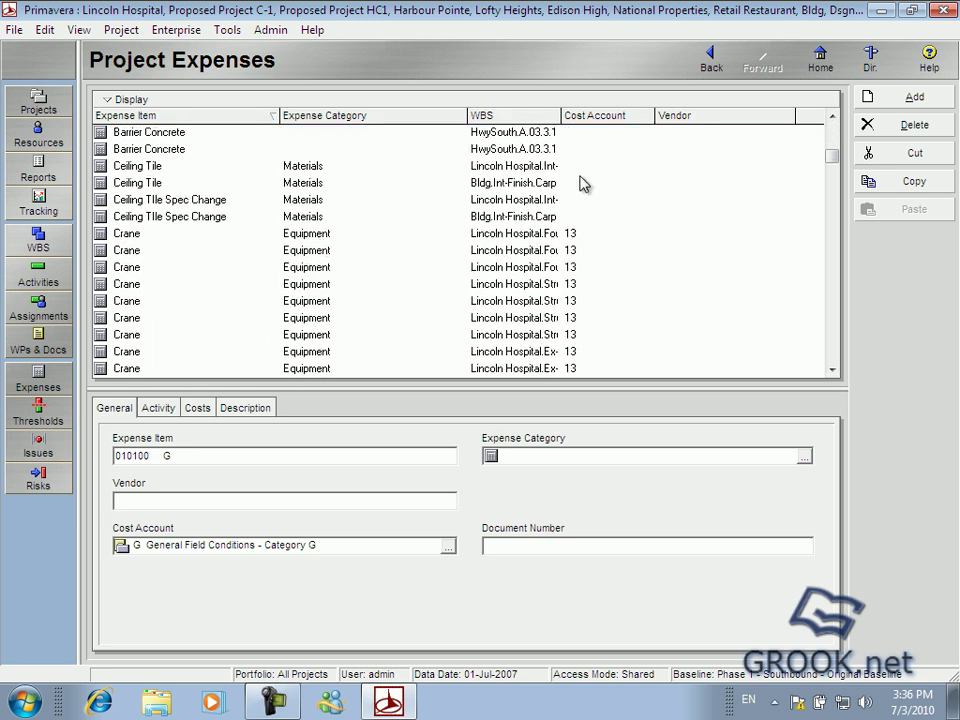
{"action": "scroll", "coordinate": [230, 195], "scroll_direction": "up", "scroll_amount": 2}
{"action": "scroll", "coordinate": [230, 195], "scroll_direction": "up", "scroll_amount": 2}
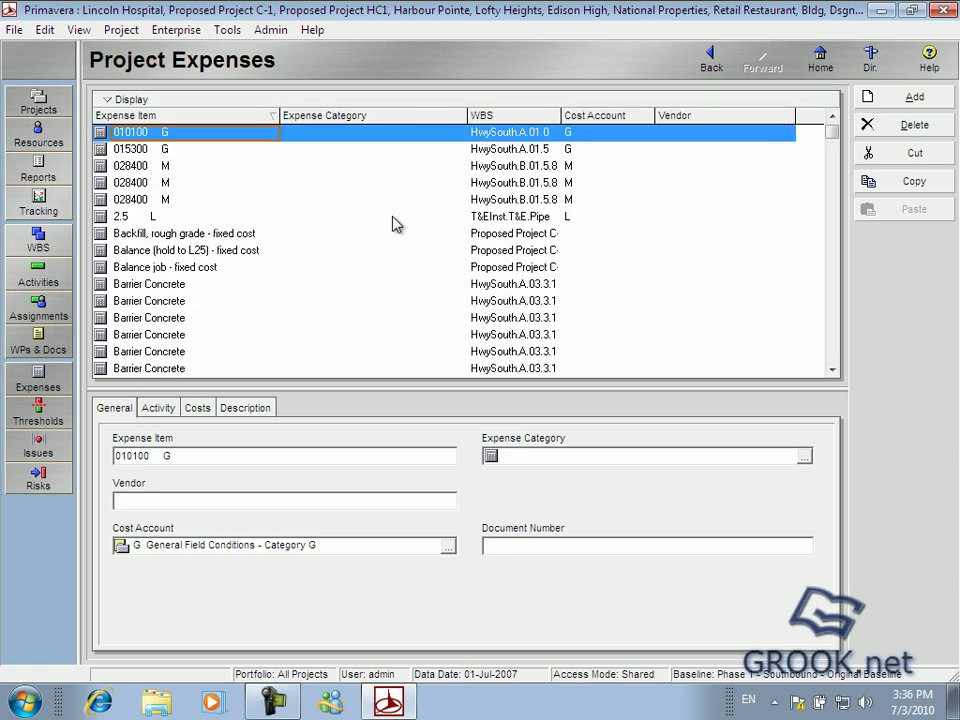
View the Project Thresholds window, then examine the list of issues in the Project Issues window
{"action": "left_click", "coordinate": [38, 410]}
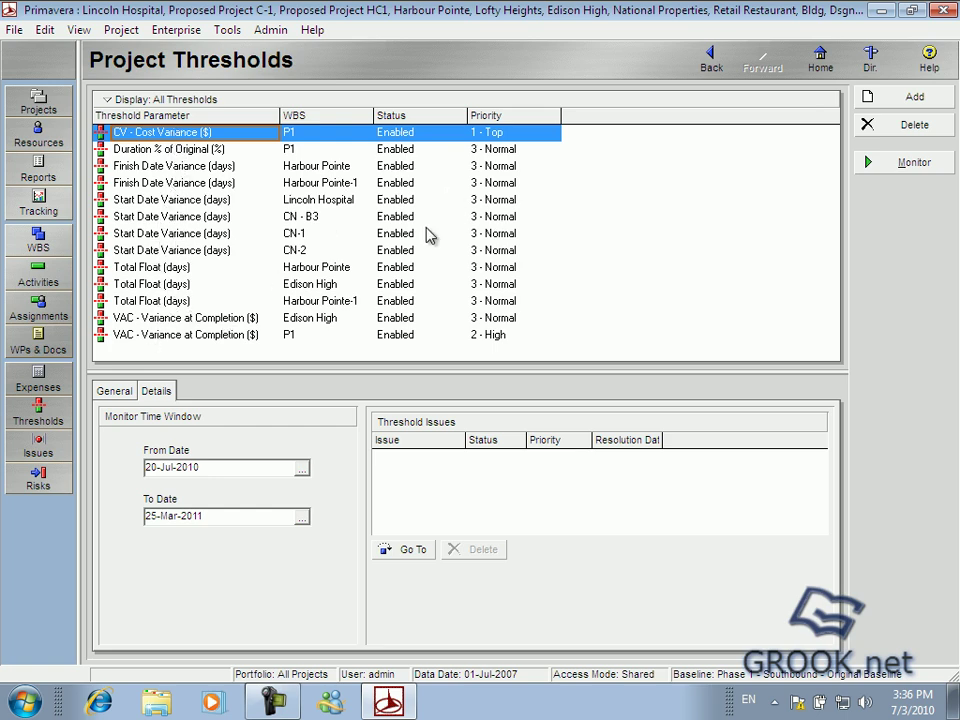
{"action": "left_click", "coordinate": [36, 448]}
{"action": "scroll", "coordinate": [185, 222], "scroll_direction": "down", "scroll_amount": 1}
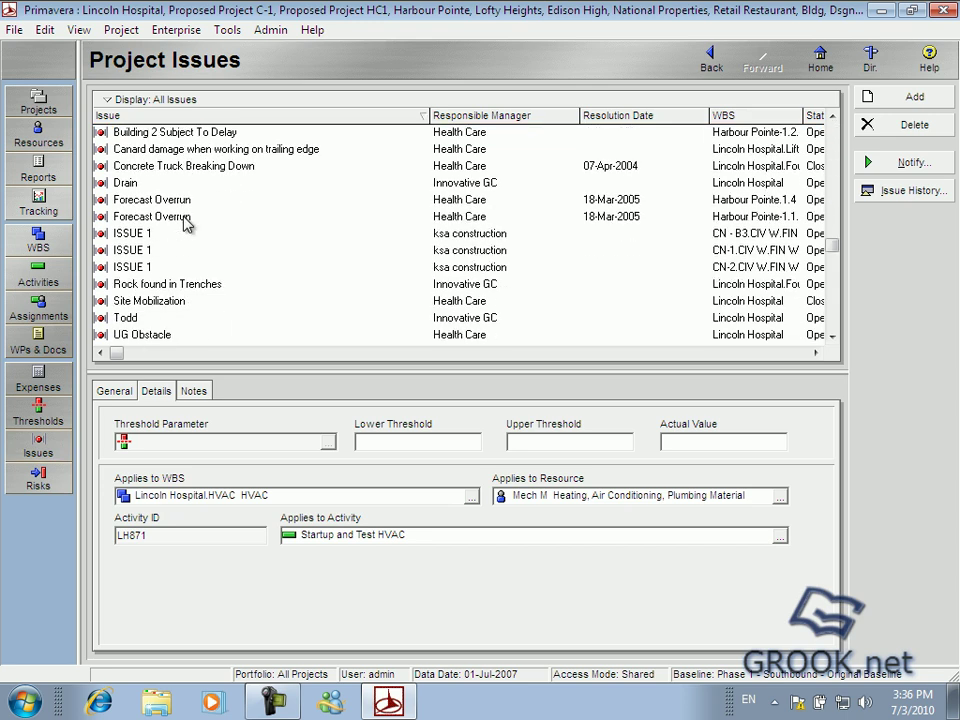
{"action": "scroll", "coordinate": [185, 222], "scroll_direction": "down", "scroll_amount": 1}
{"action": "scroll", "coordinate": [163, 233], "scroll_direction": "up", "scroll_amount": 2}
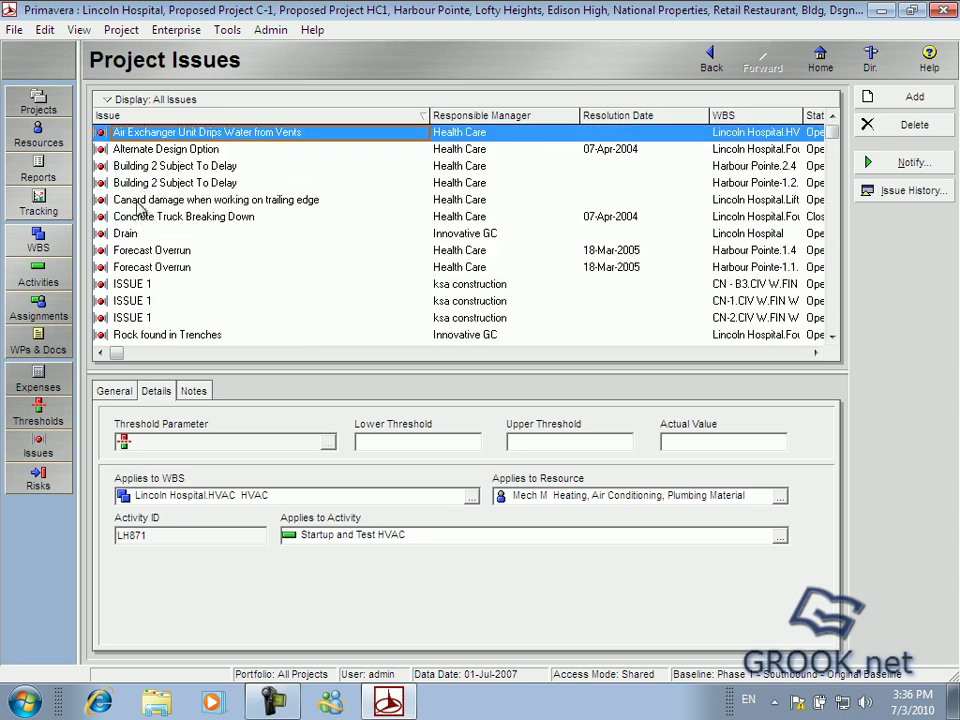
{"action": "scroll", "coordinate": [140, 207], "scroll_direction": "down", "scroll_amount": 2}
{"action": "scroll", "coordinate": [152, 212], "scroll_direction": "up", "scroll_amount": 2}
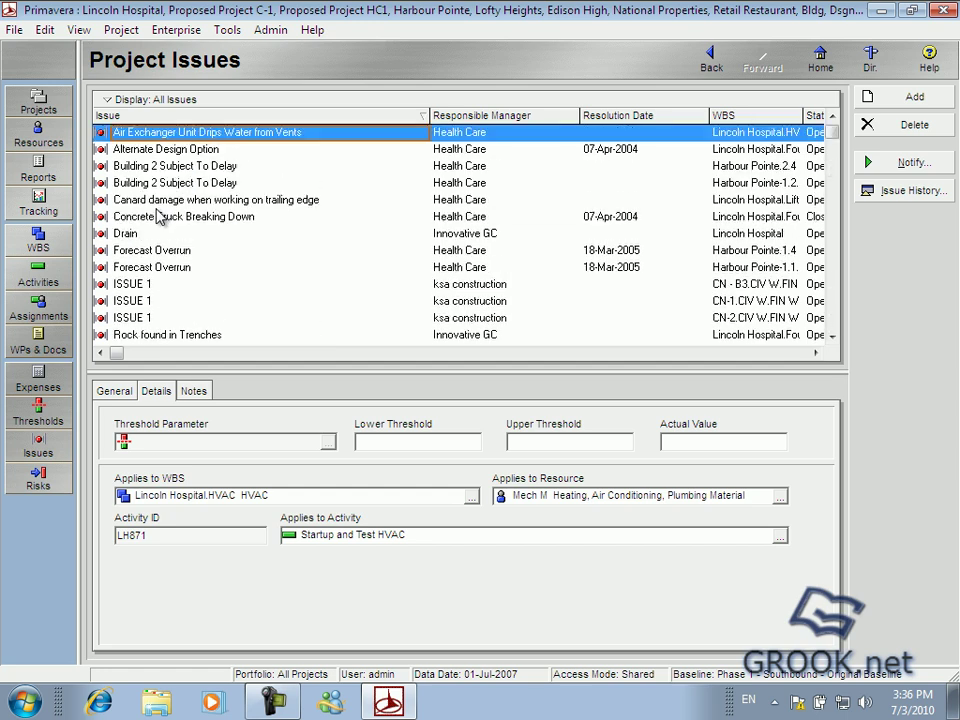
Examine the risk list in the Project Risks window and return to the Home window
{"action": "left_click", "coordinate": [40, 478]}
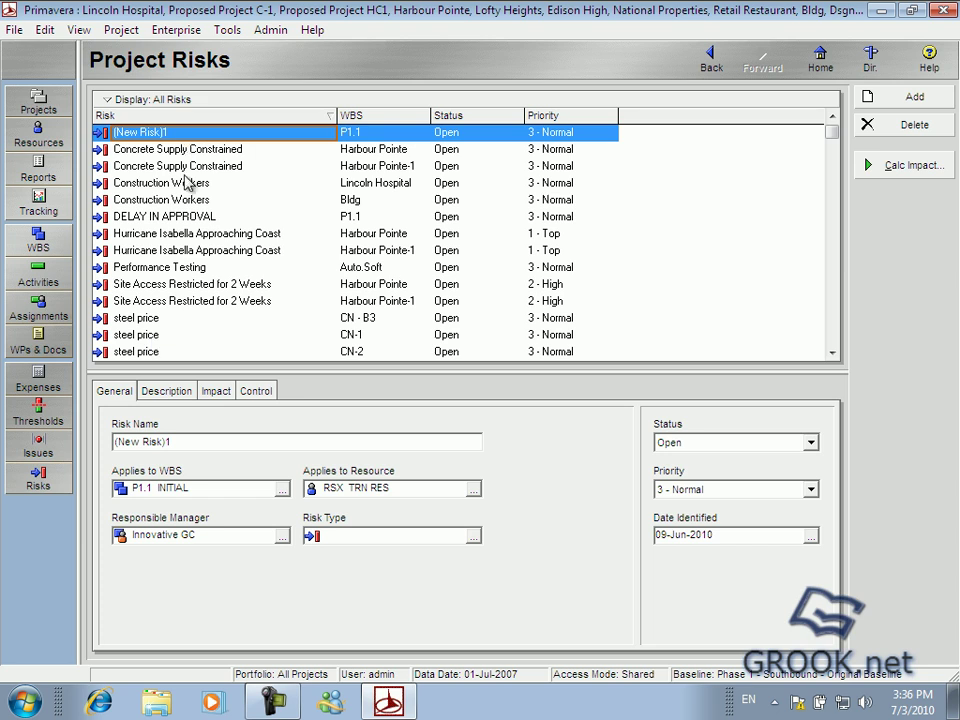
{"action": "scroll", "coordinate": [150, 172], "scroll_direction": "down", "scroll_amount": 1}
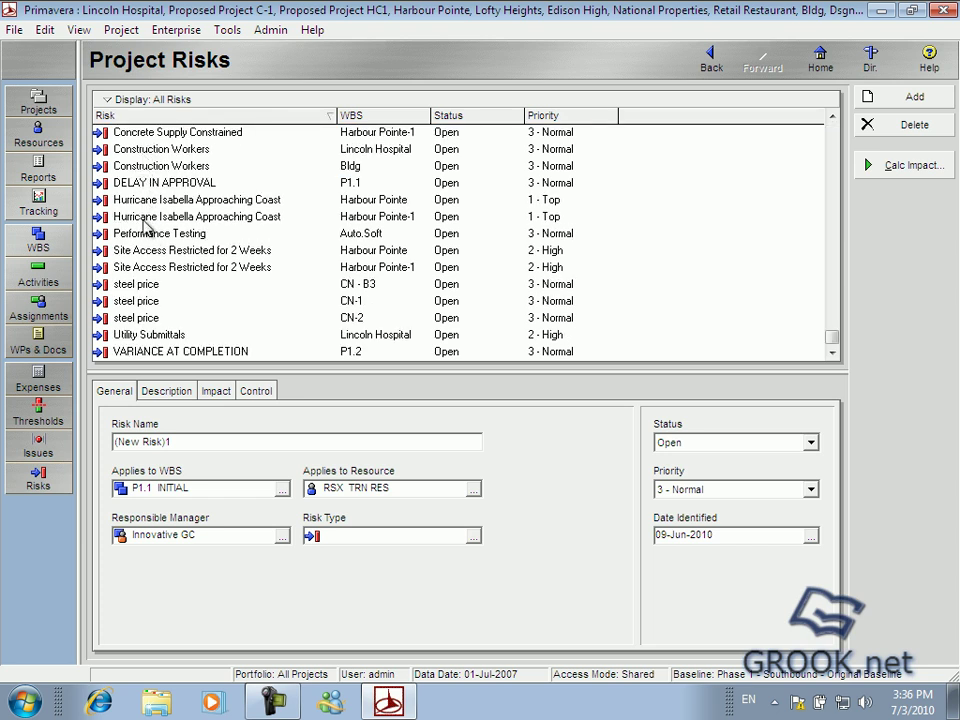
{"action": "scroll", "coordinate": [145, 225], "scroll_direction": "up", "scroll_amount": 1}
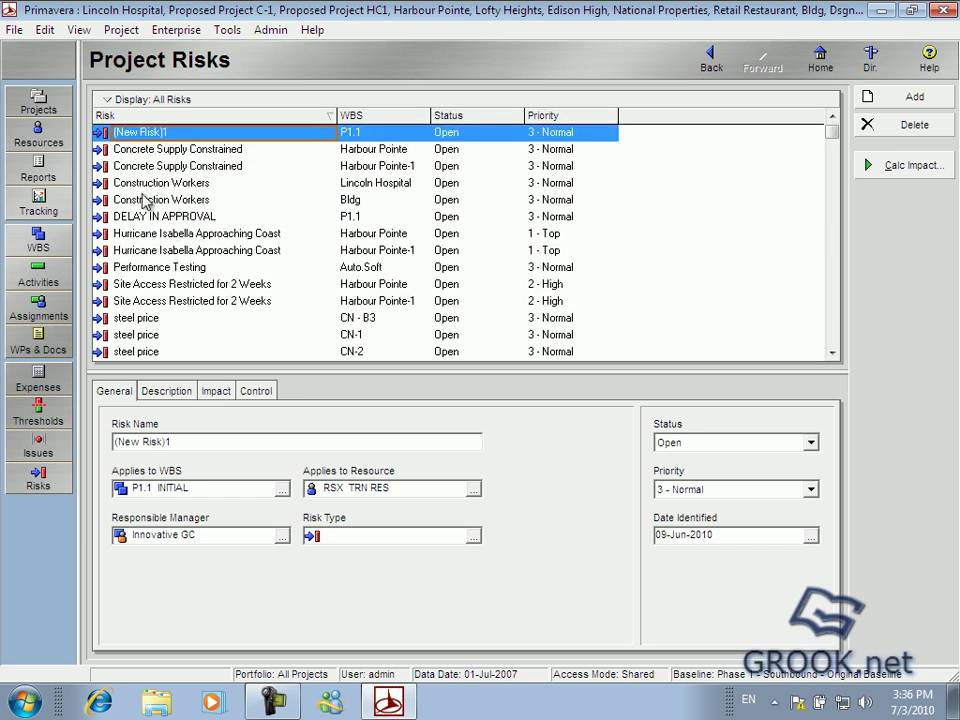
{"action": "scroll", "coordinate": [146, 195], "scroll_direction": "down", "scroll_amount": 2}
{"action": "scroll", "coordinate": [150, 223], "scroll_direction": "up", "scroll_amount": 2}
{"action": "left_click", "coordinate": [820, 62]}
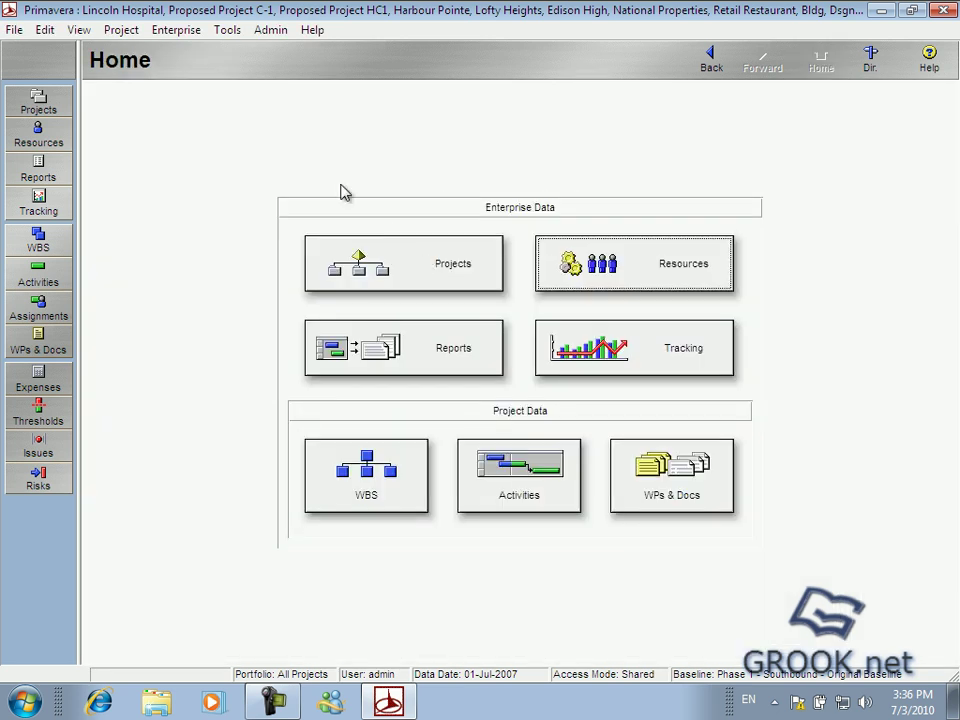